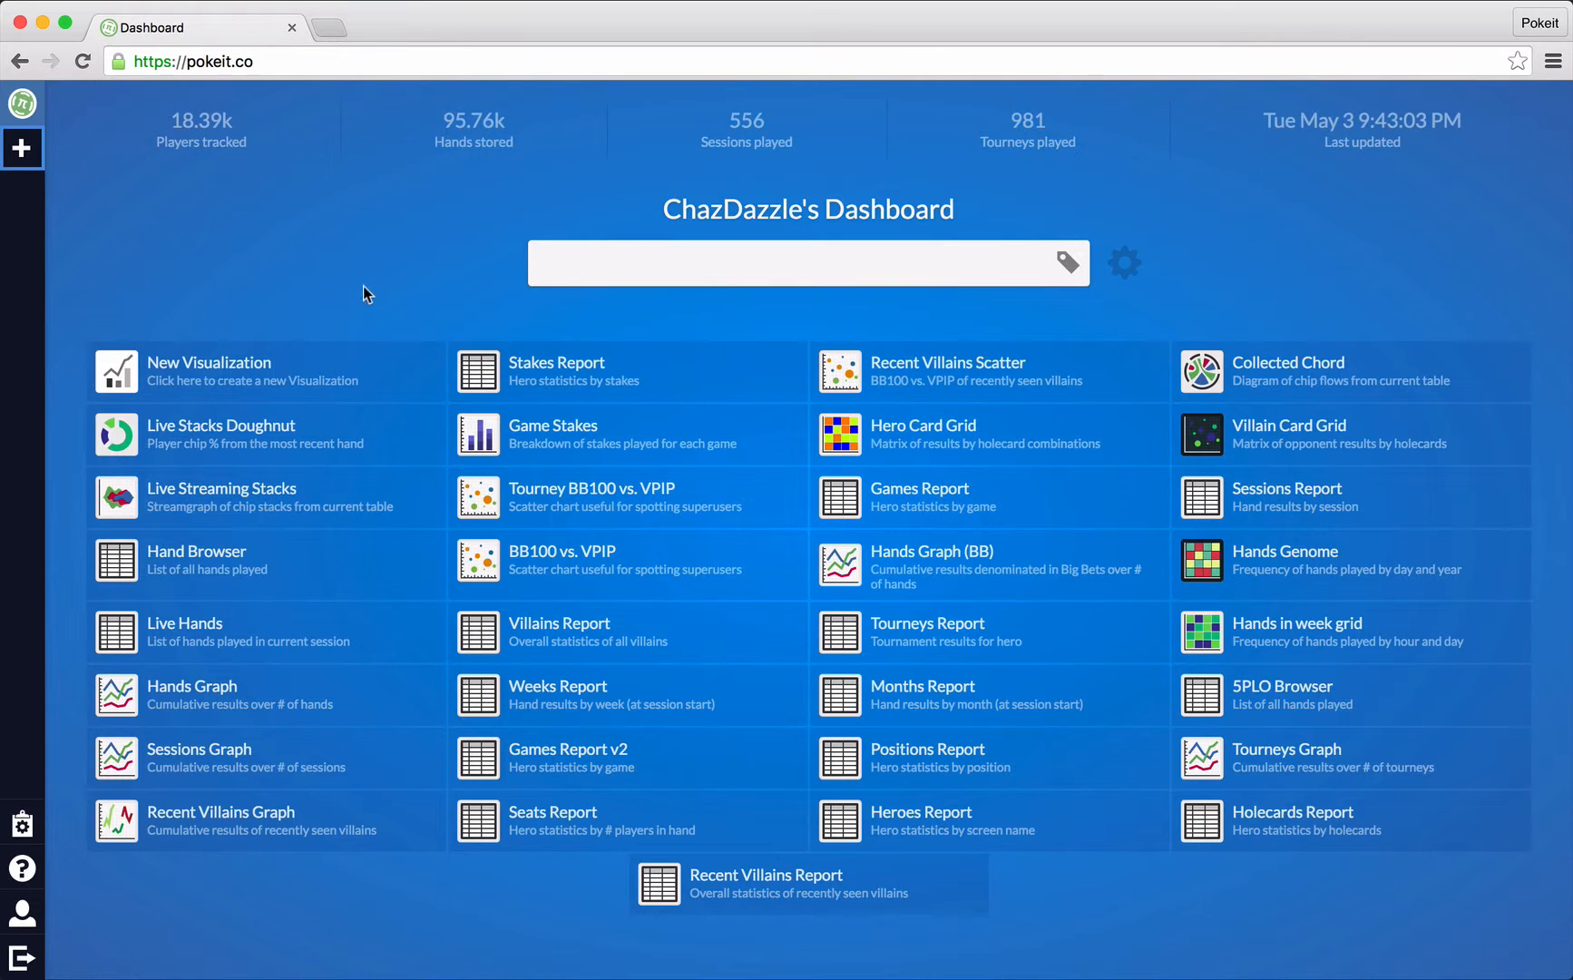
- Open the Hand Browser report and add the Boardcards field to its columns
left_click(264, 586)
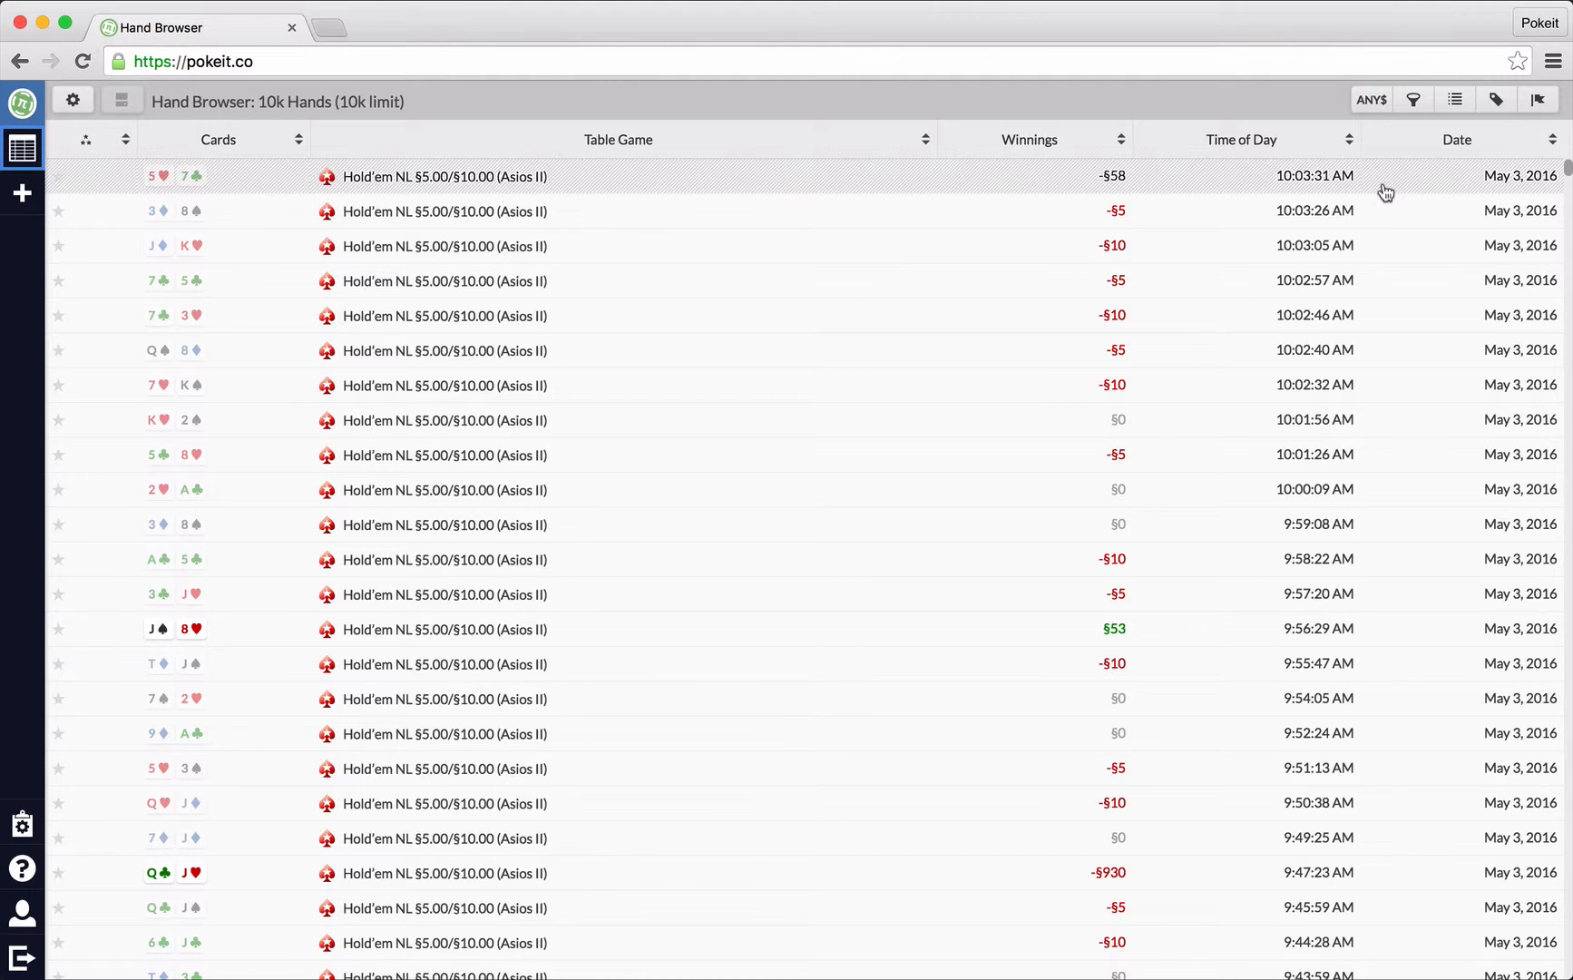
left_click(1454, 104)
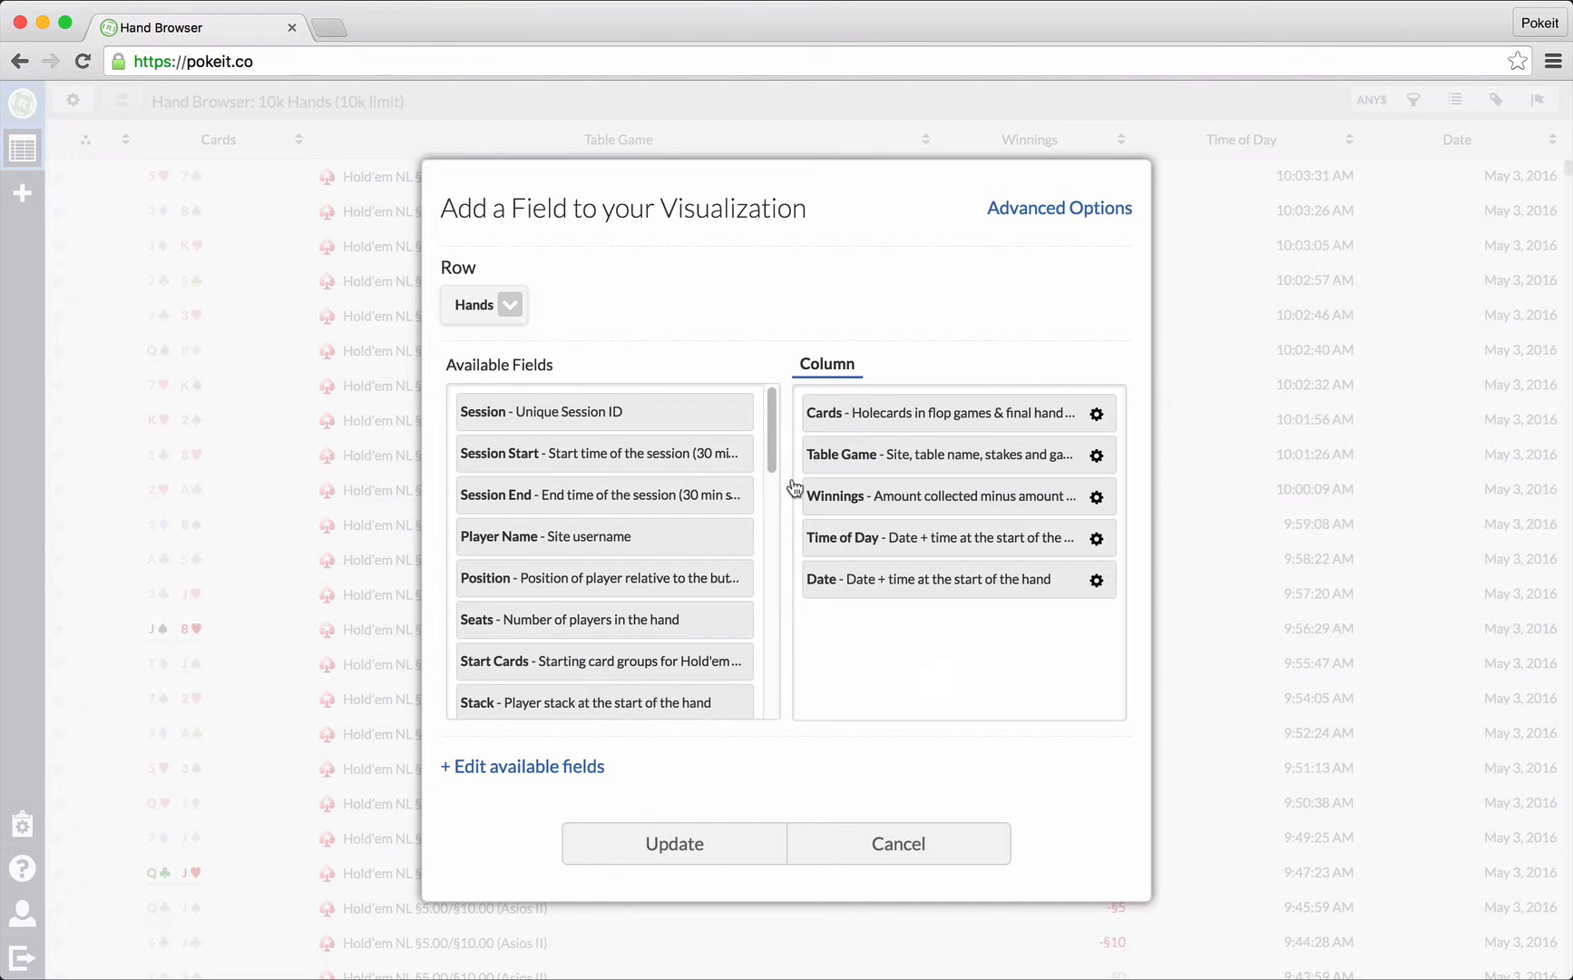
left_click_drag(772, 424, 785, 463)
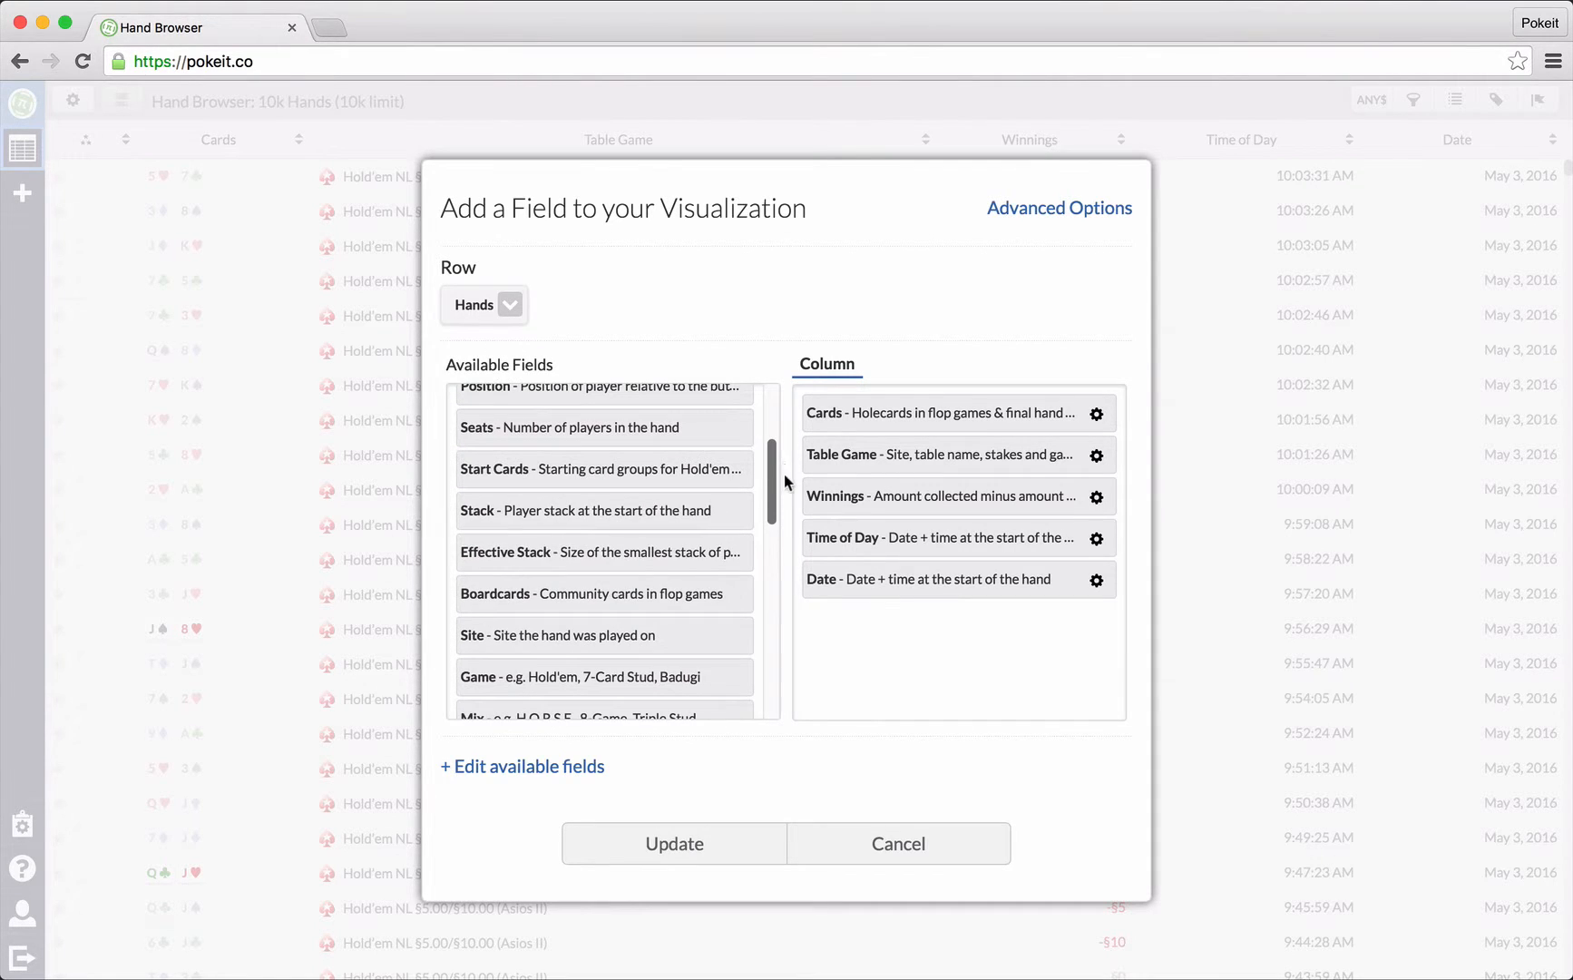
left_click_drag(668, 606, 972, 628)
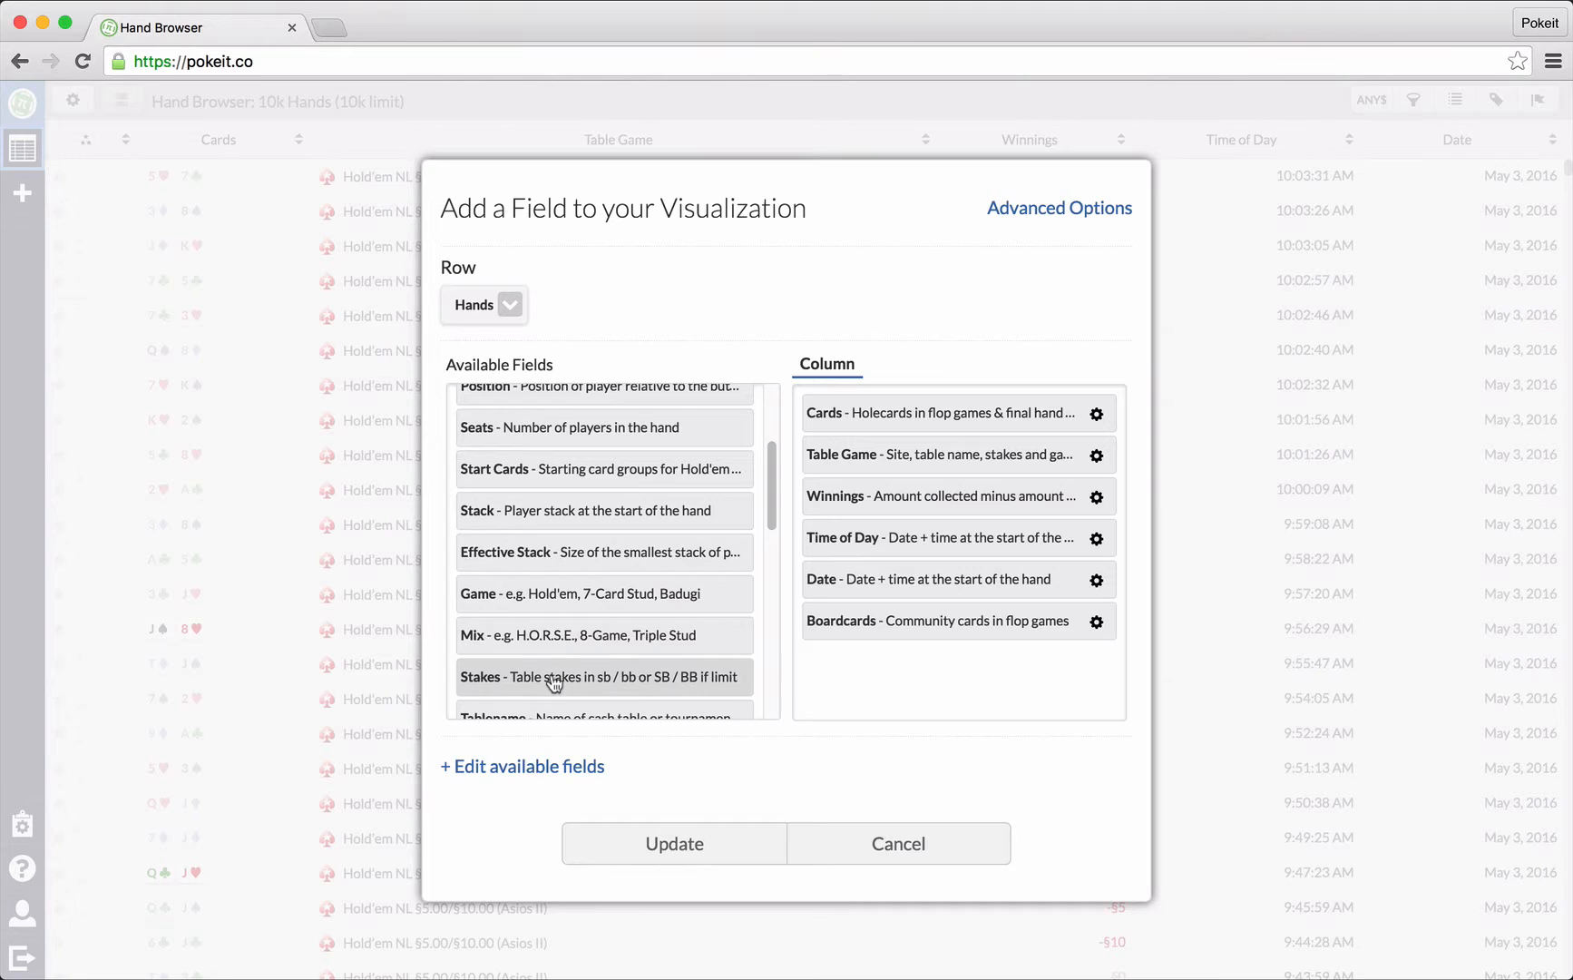
- Add the Stack field to the Hand Browser columns without keeping Mix, and update the table
left_click_drag(553, 641, 983, 667)
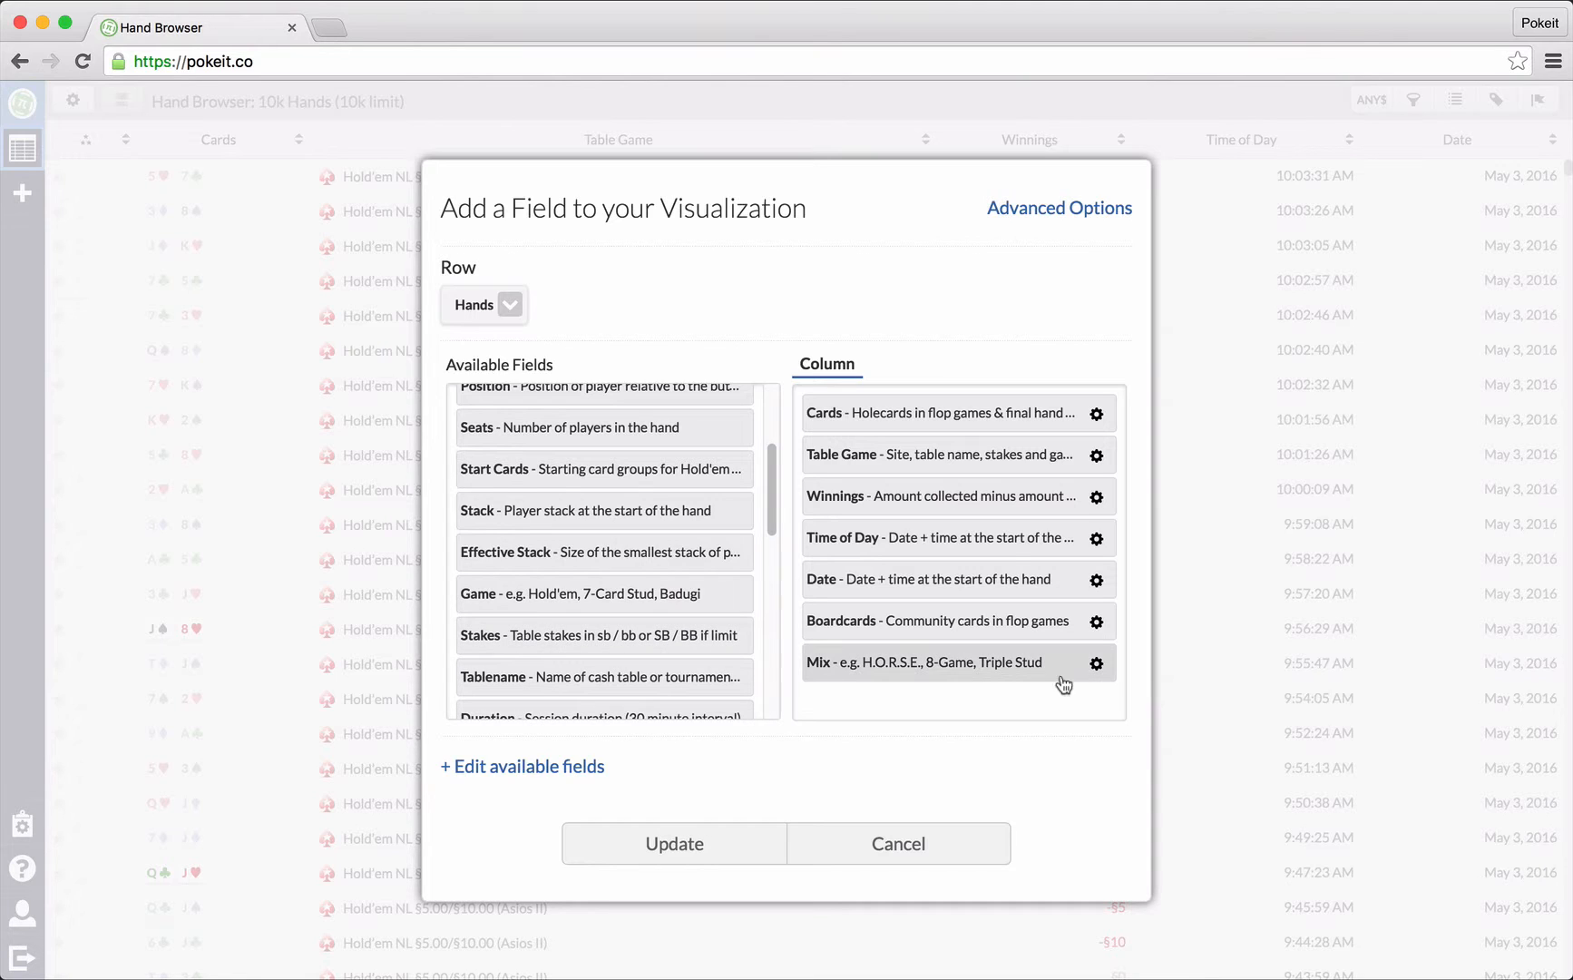
double_click(991, 667)
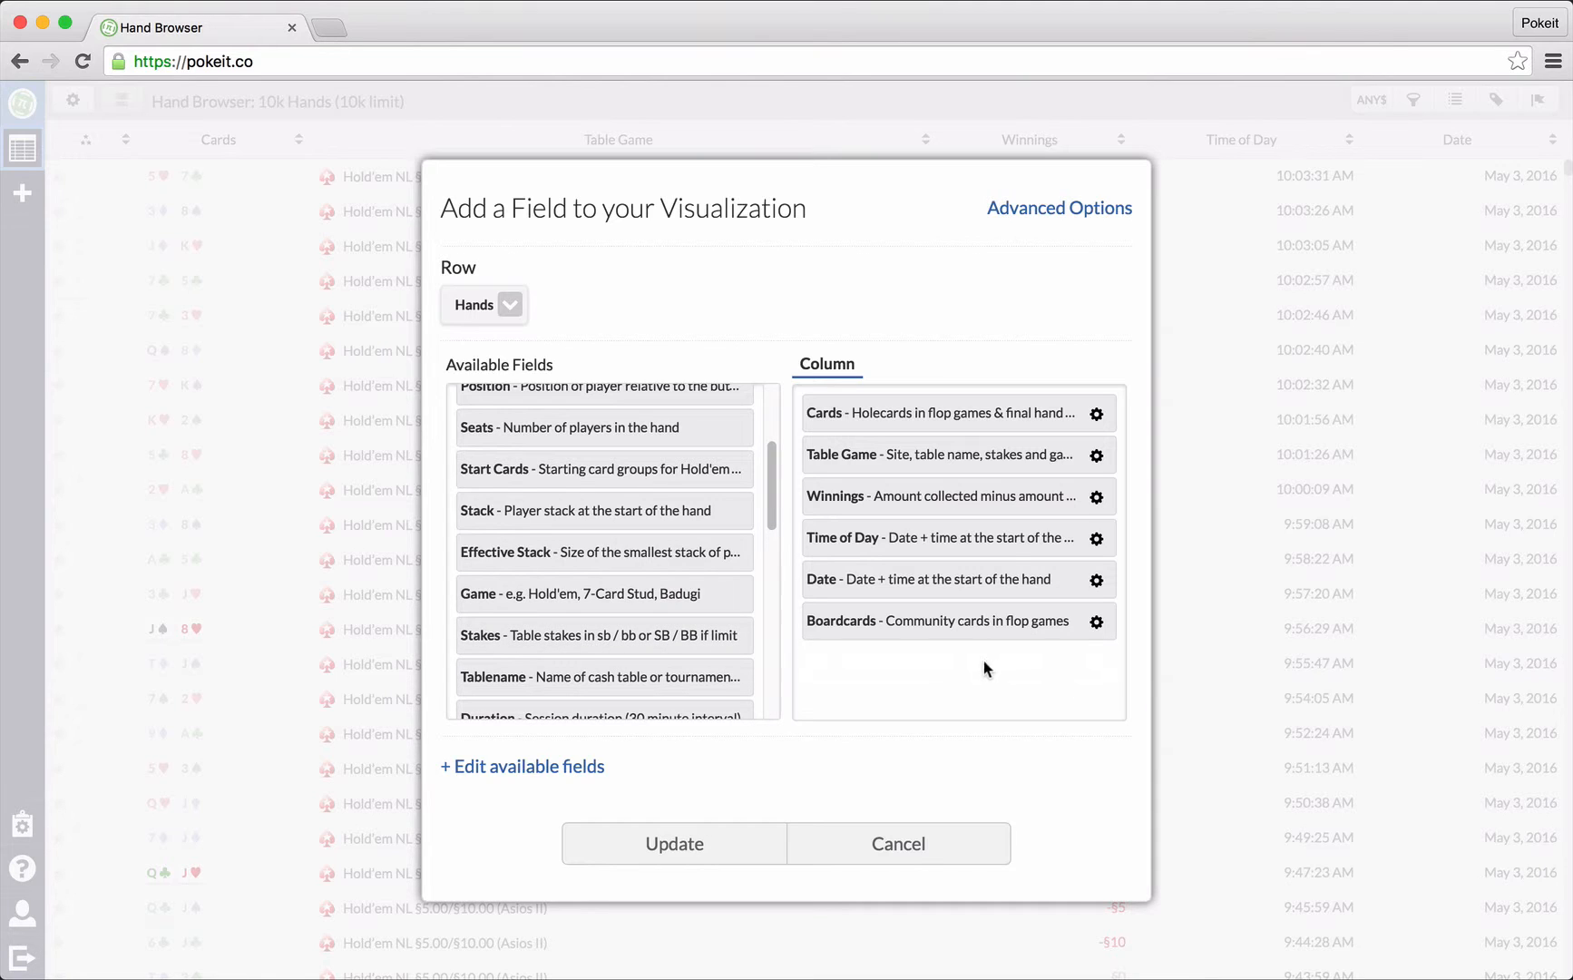
double_click(575, 510)
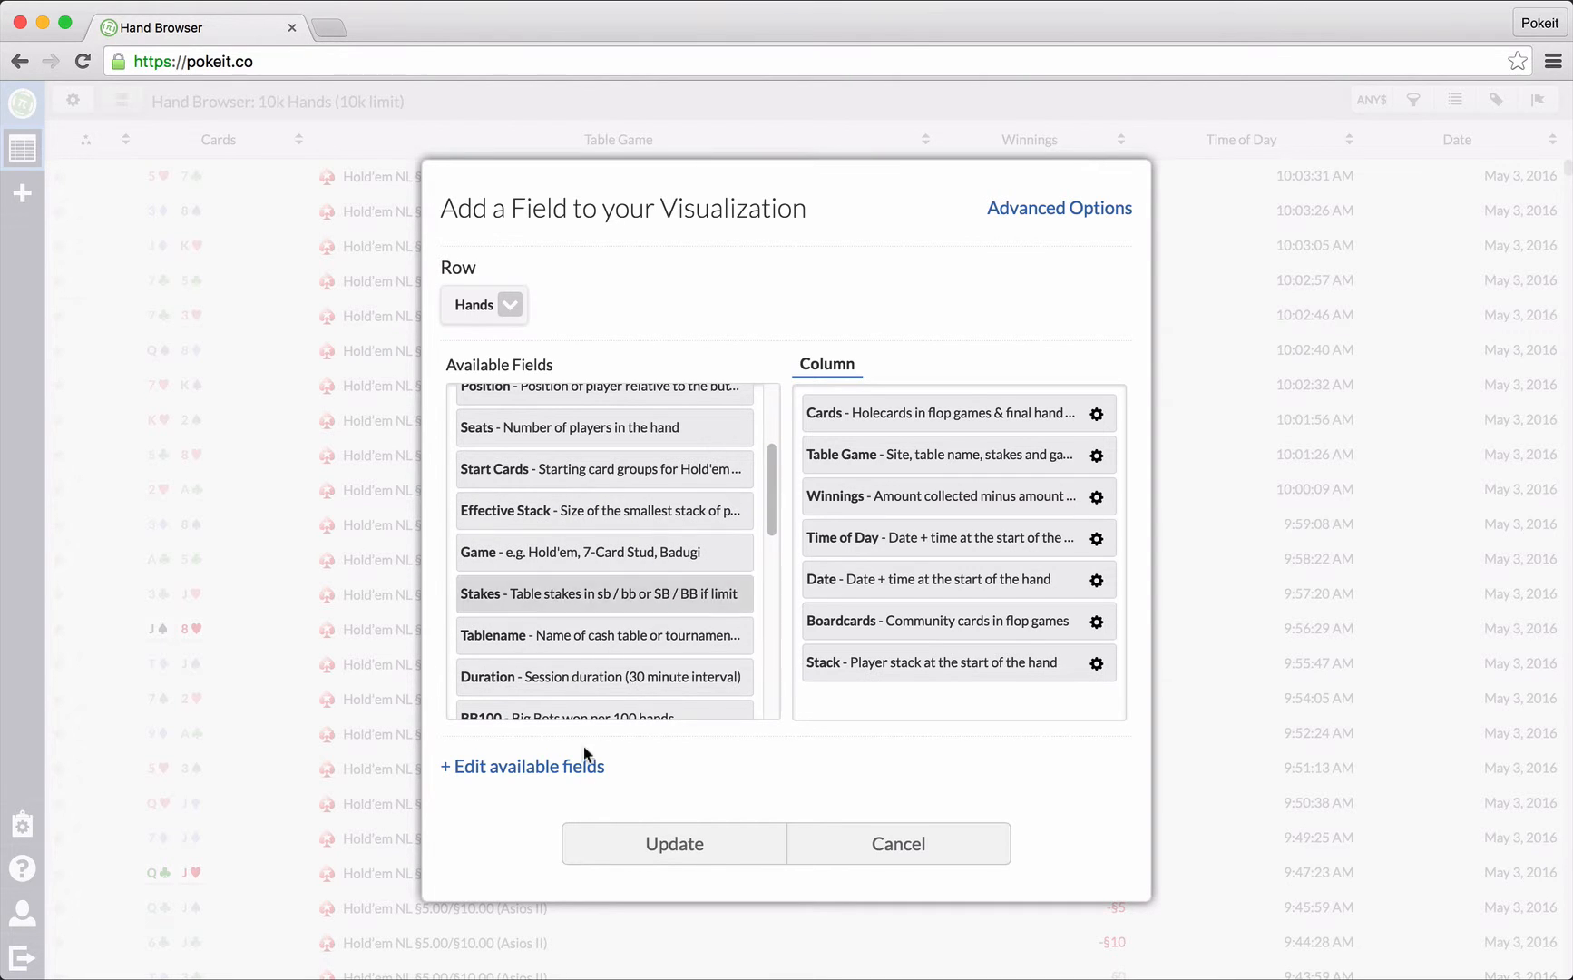
left_click(641, 846)
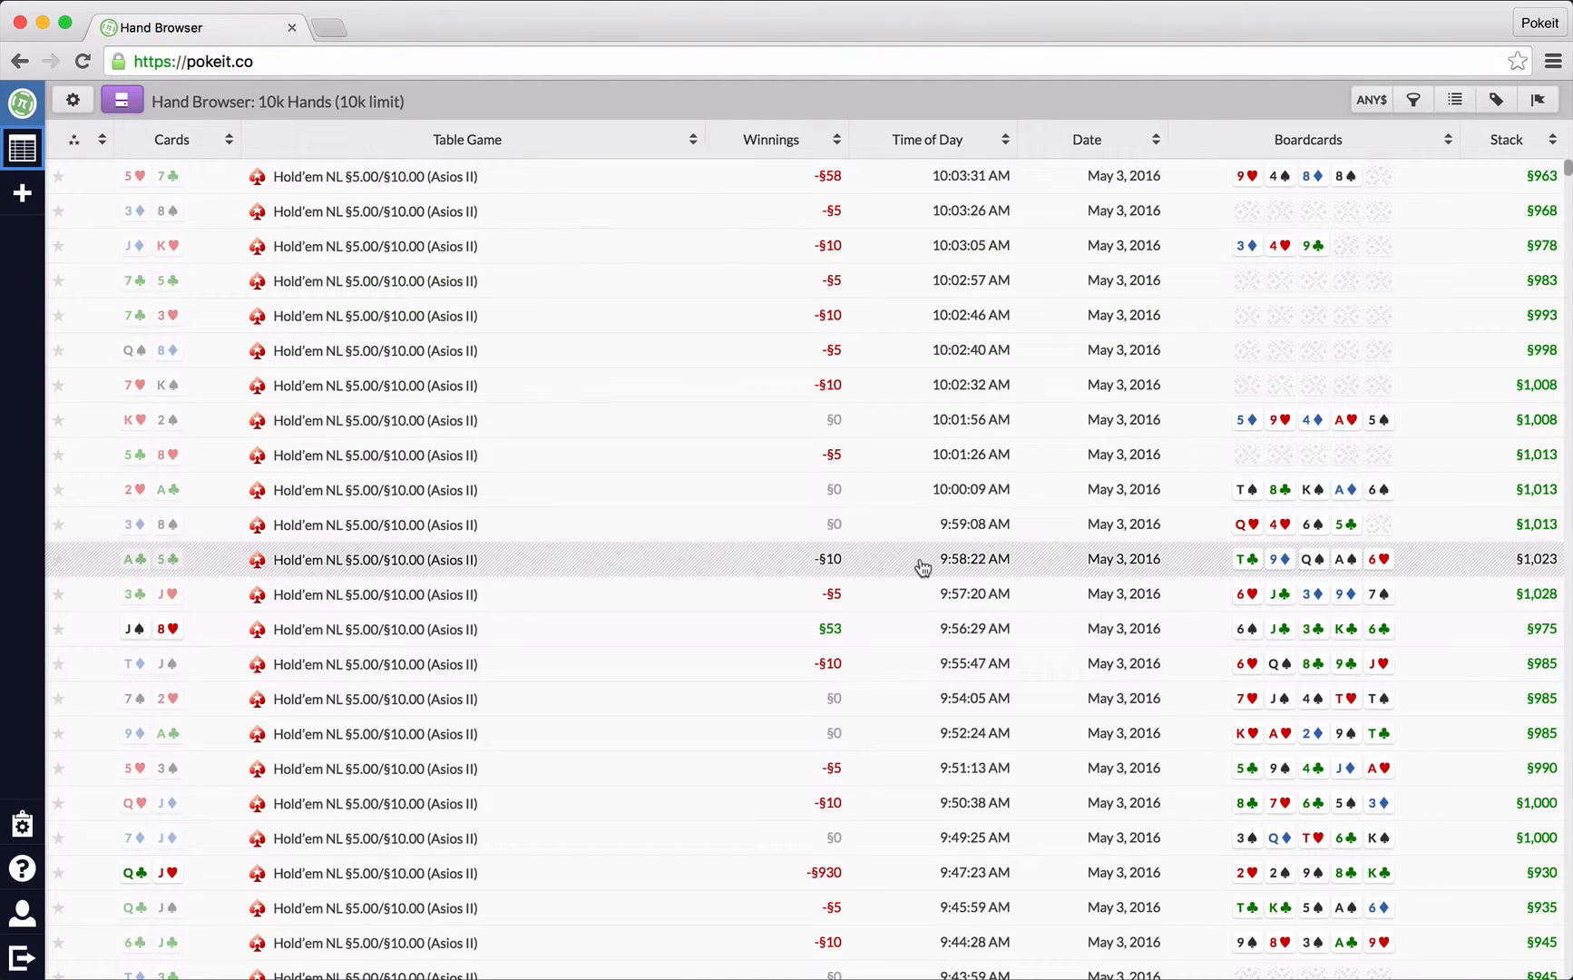
- Open the Tourney BB100 vs. VPIP scatter as an additional visualization and show one player's details
left_click(16, 193)
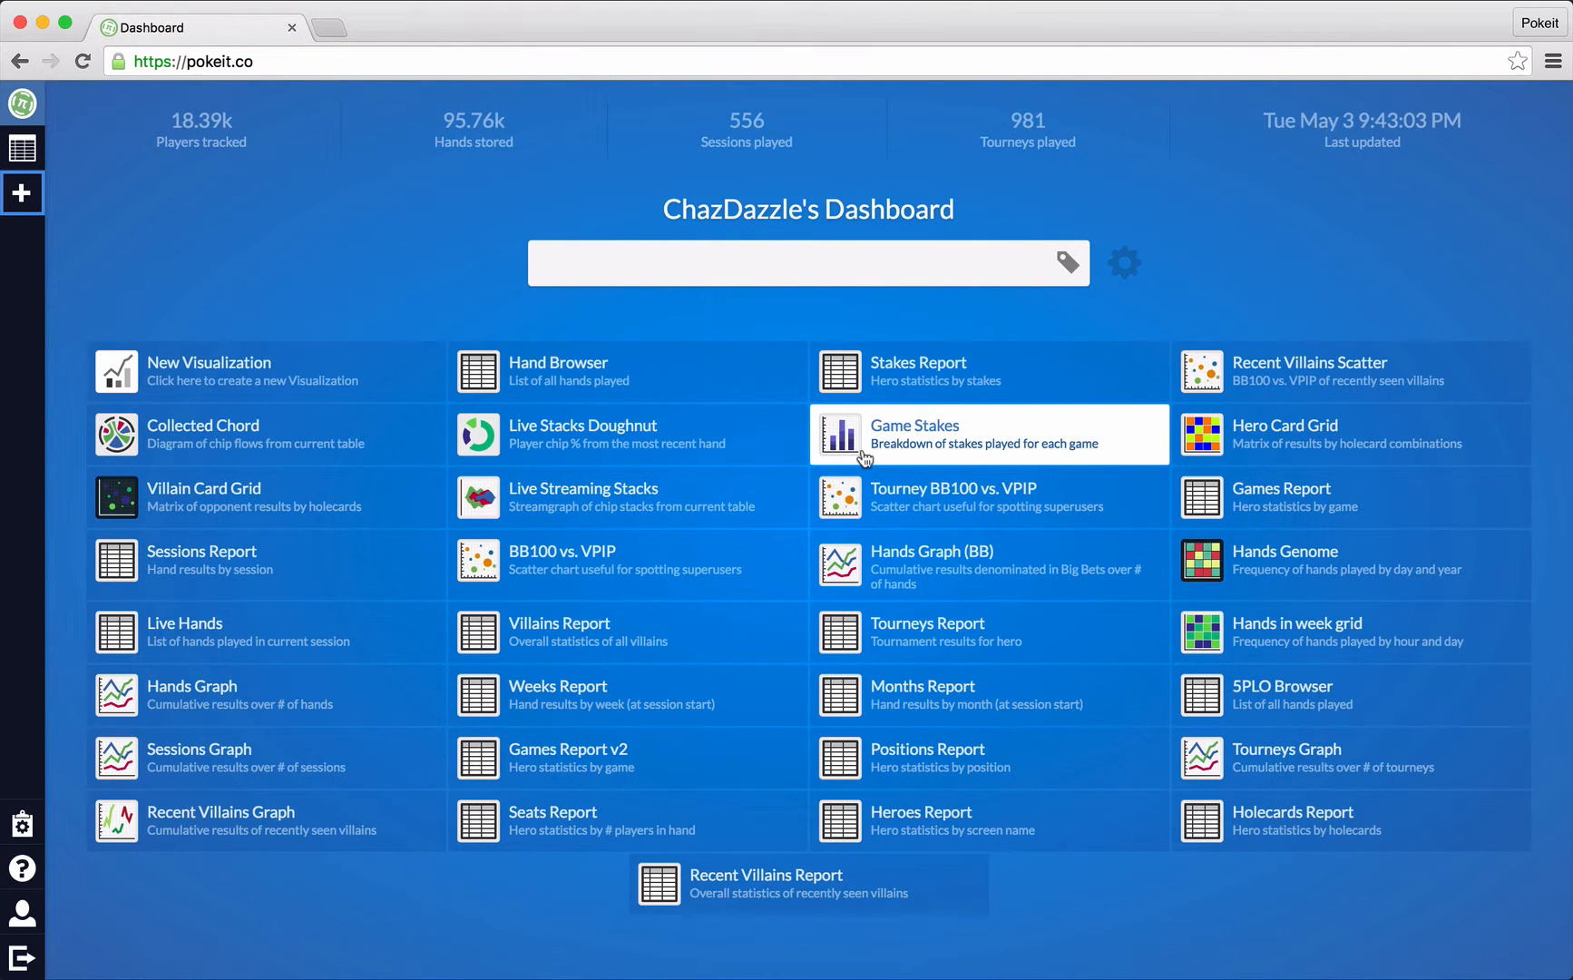
left_click(917, 508)
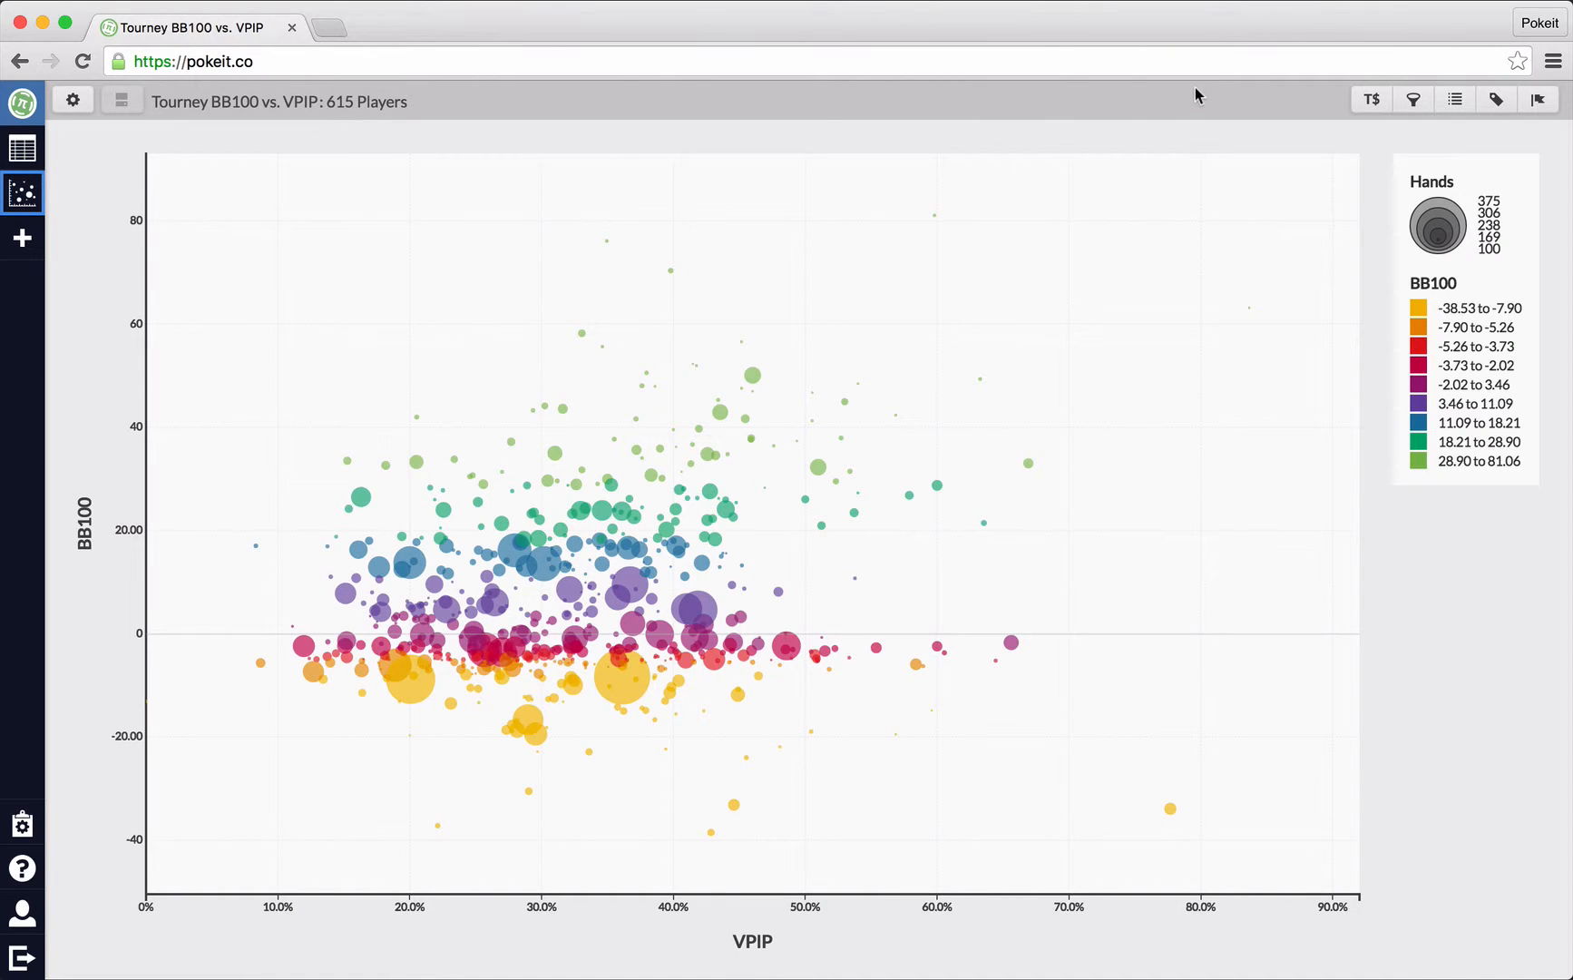
mouse_move(400, 567)
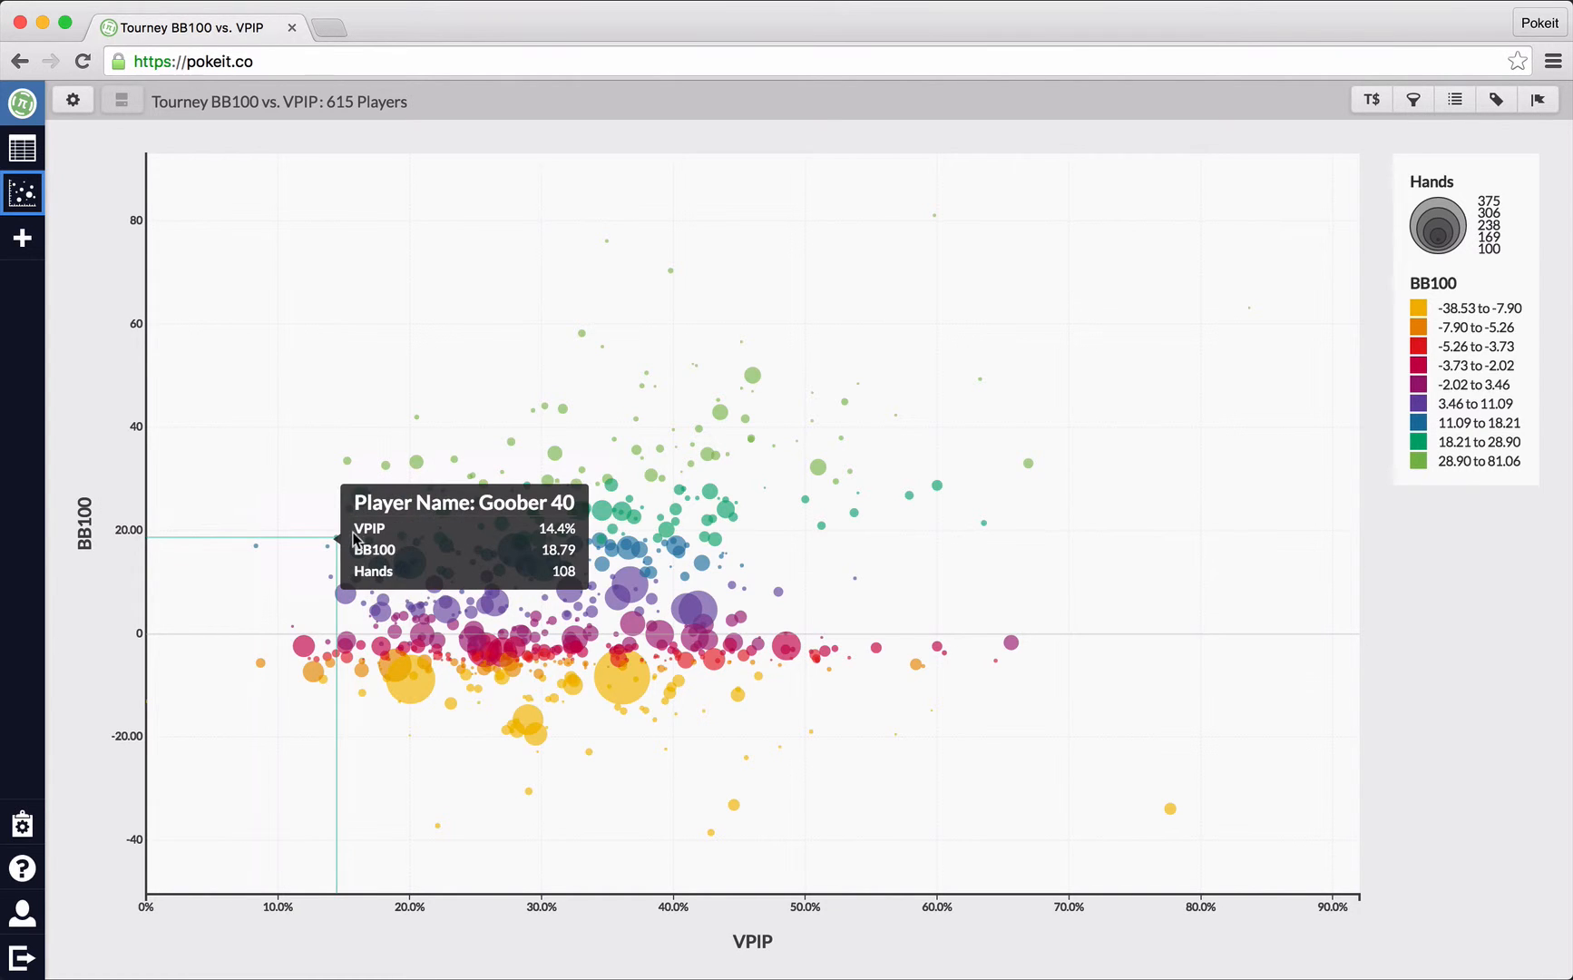
- Examine which fields are assigned to the scatter chart's X-axis, Y-axis, Radius and Spectrum
left_click(1457, 102)
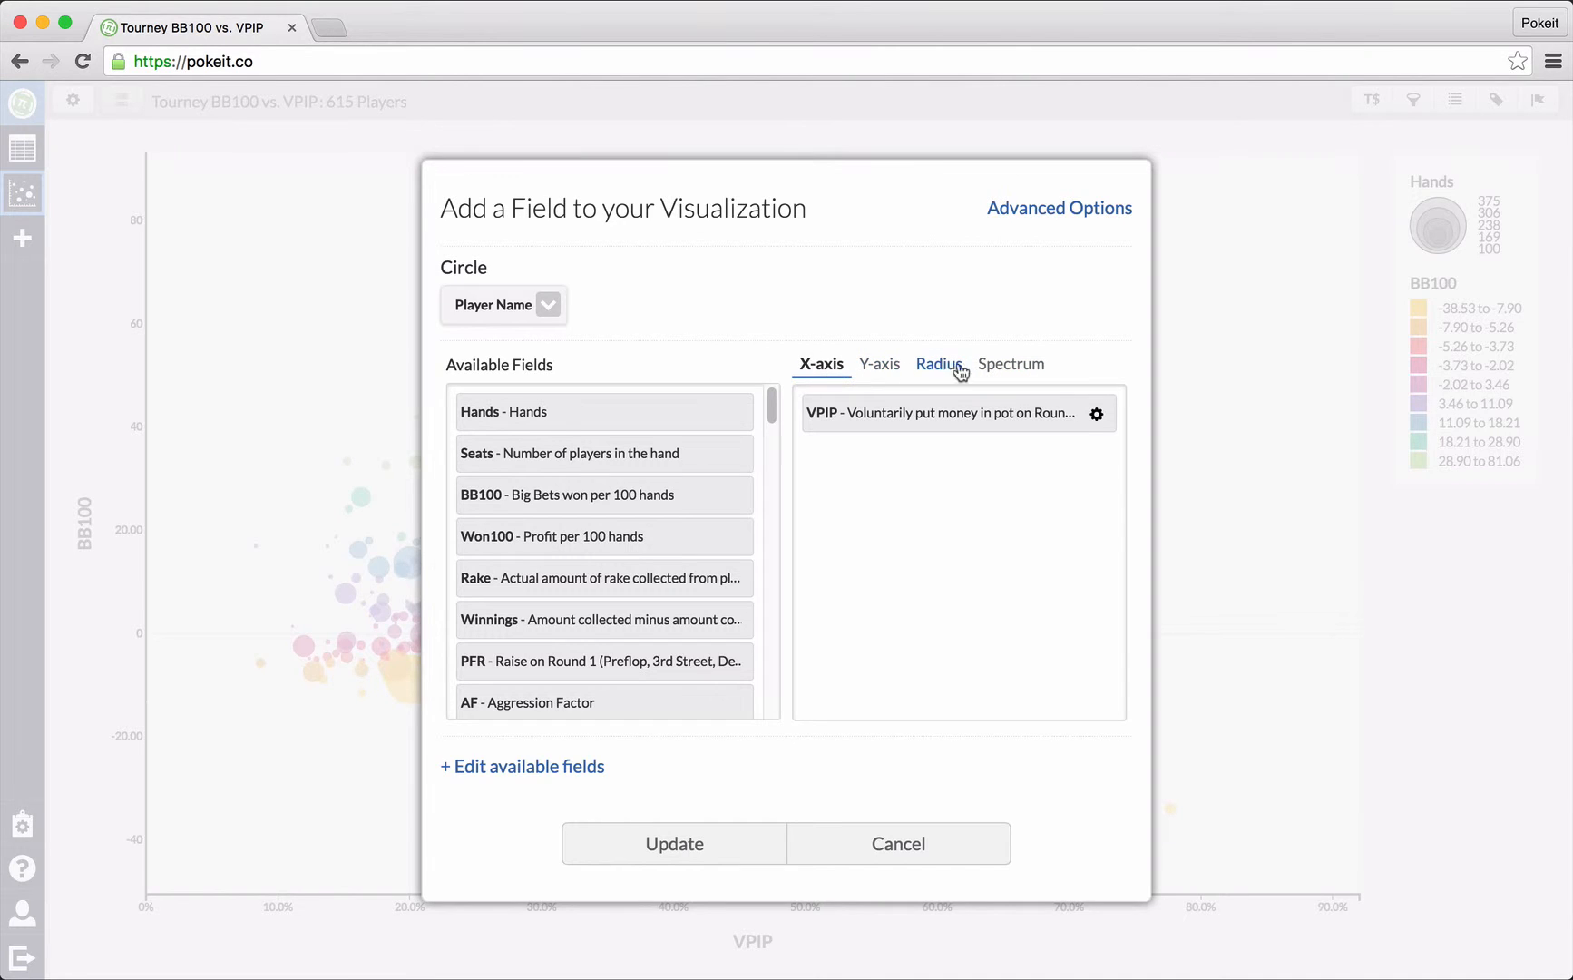
left_click(882, 366)
left_click(943, 368)
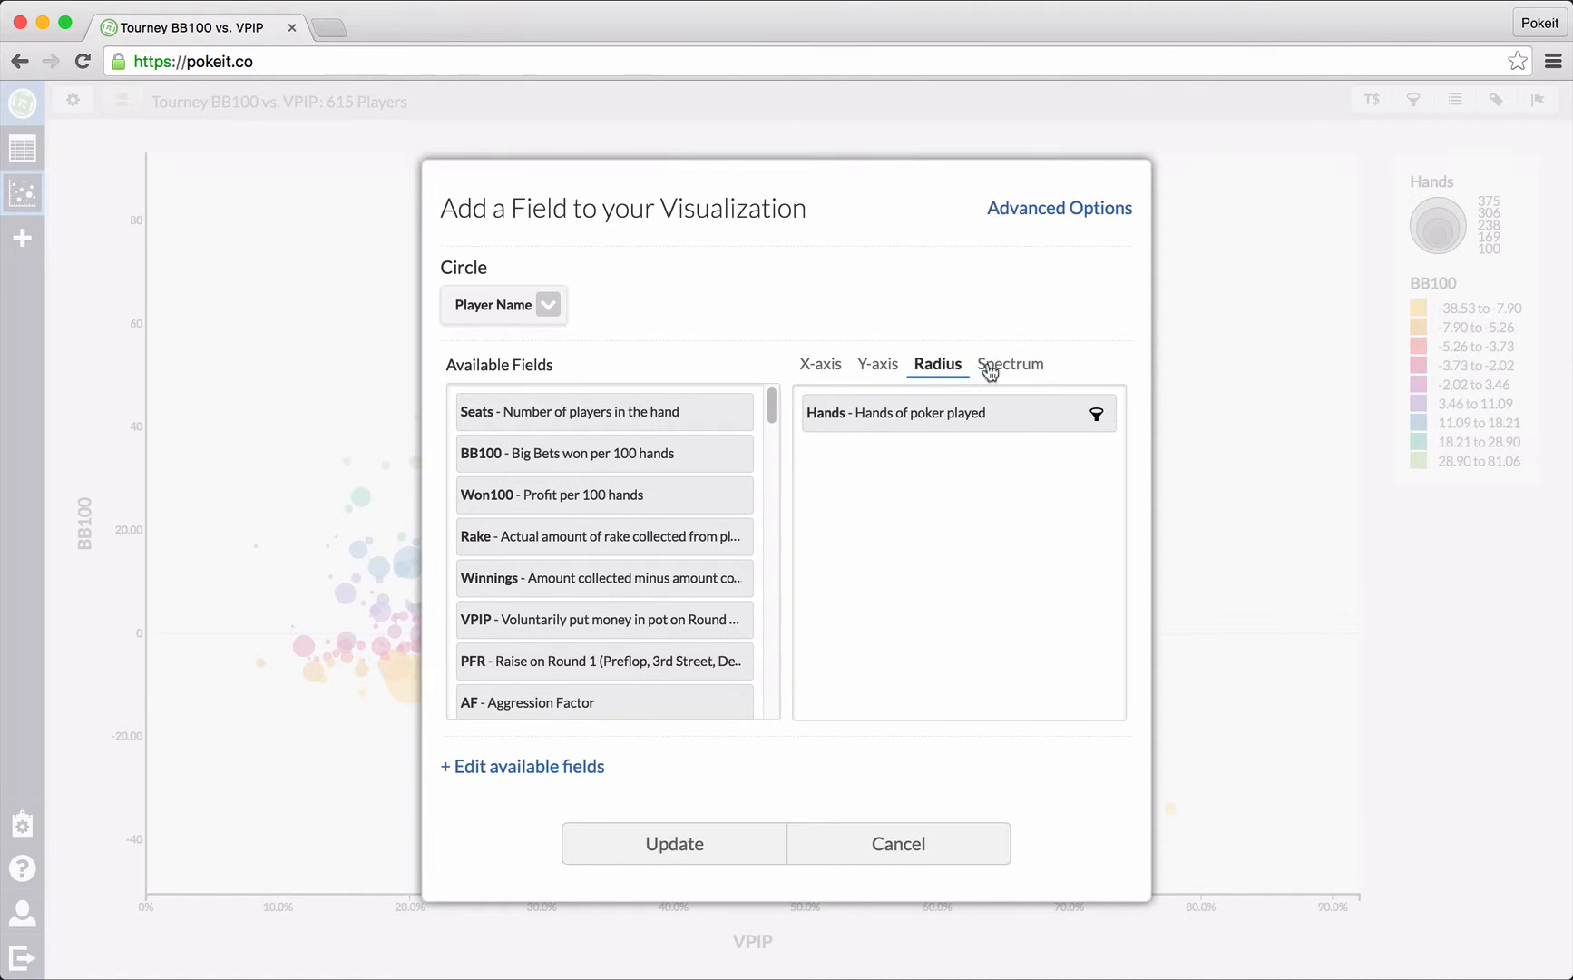
left_click(1007, 367)
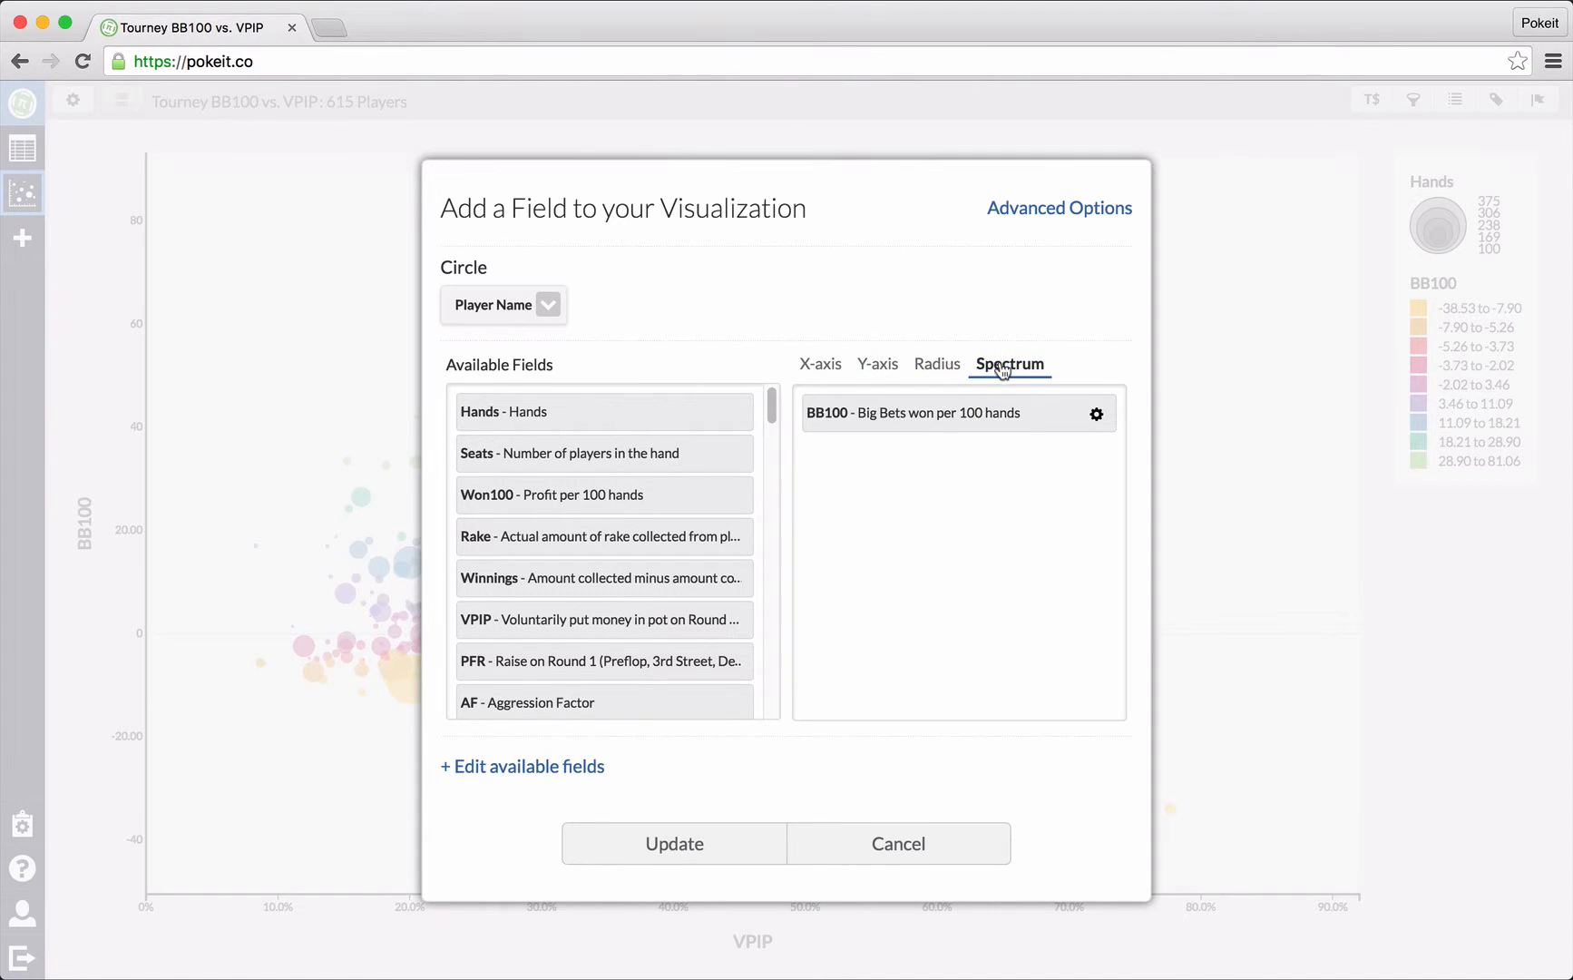
left_click(921, 366)
left_click(894, 372)
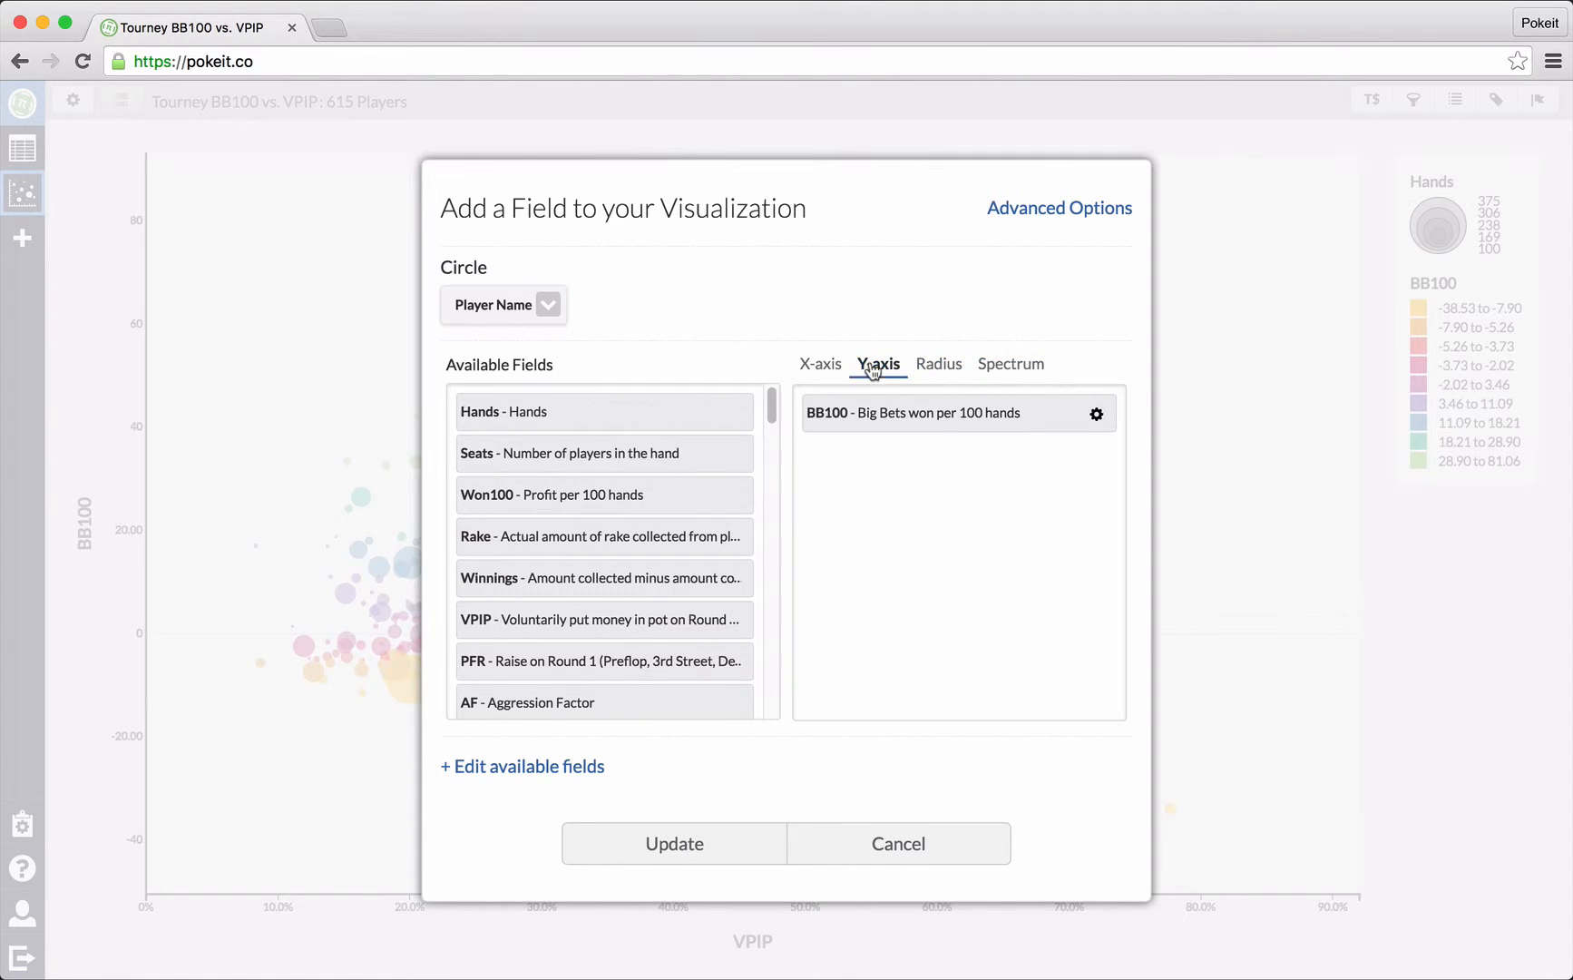
left_click(810, 367)
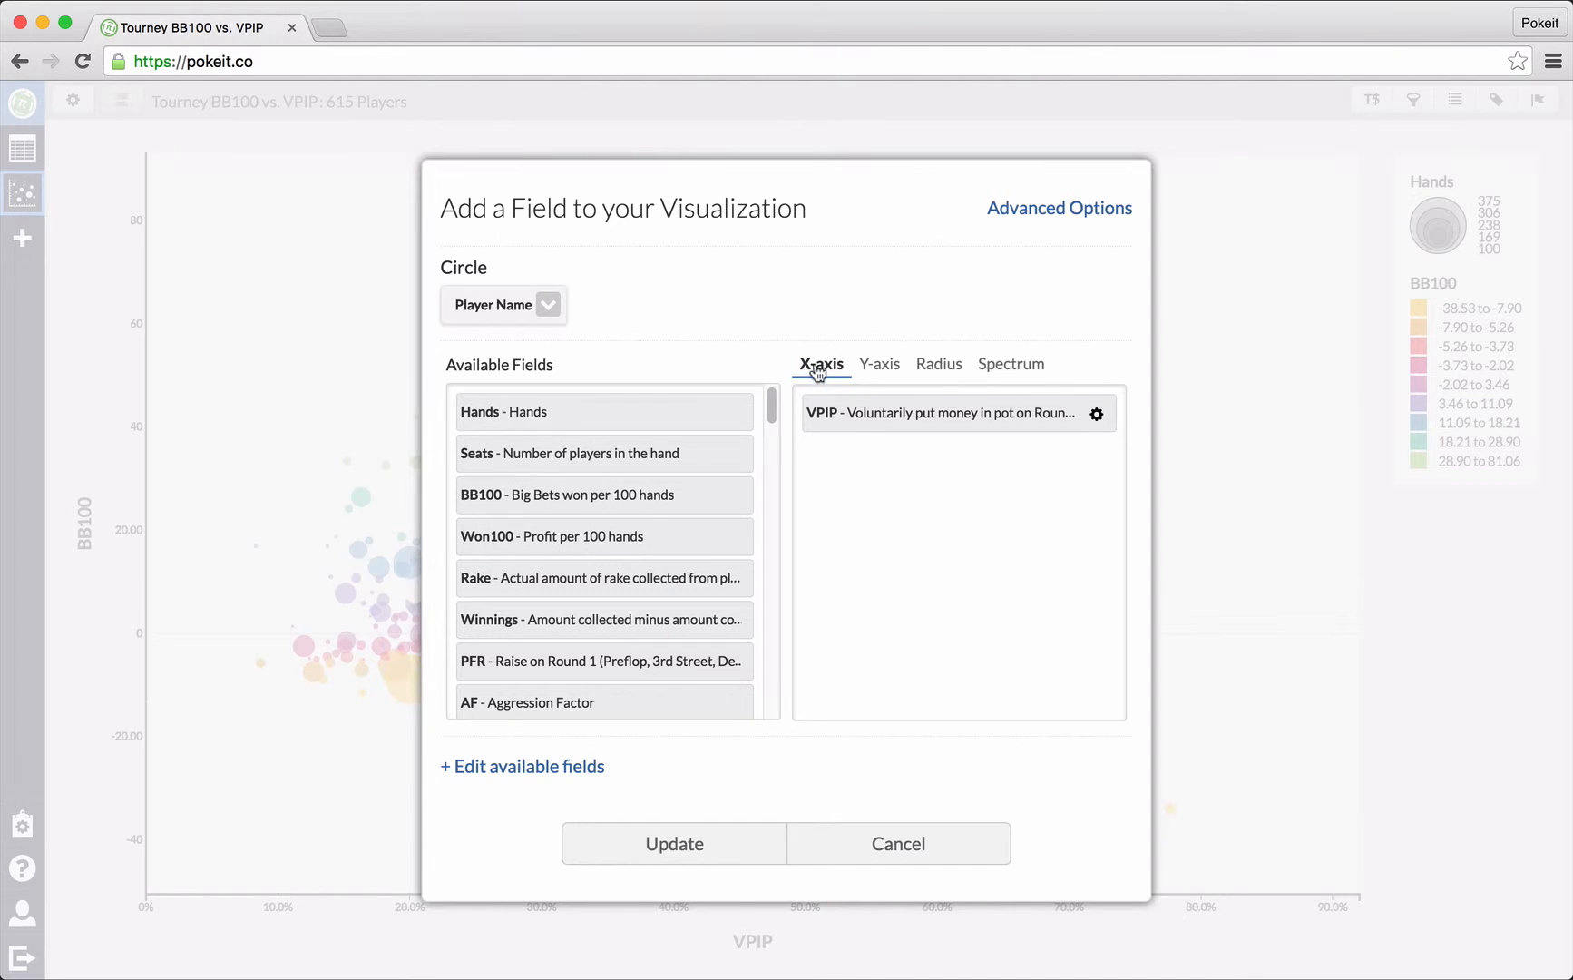
left_click(875, 367)
left_click(941, 376)
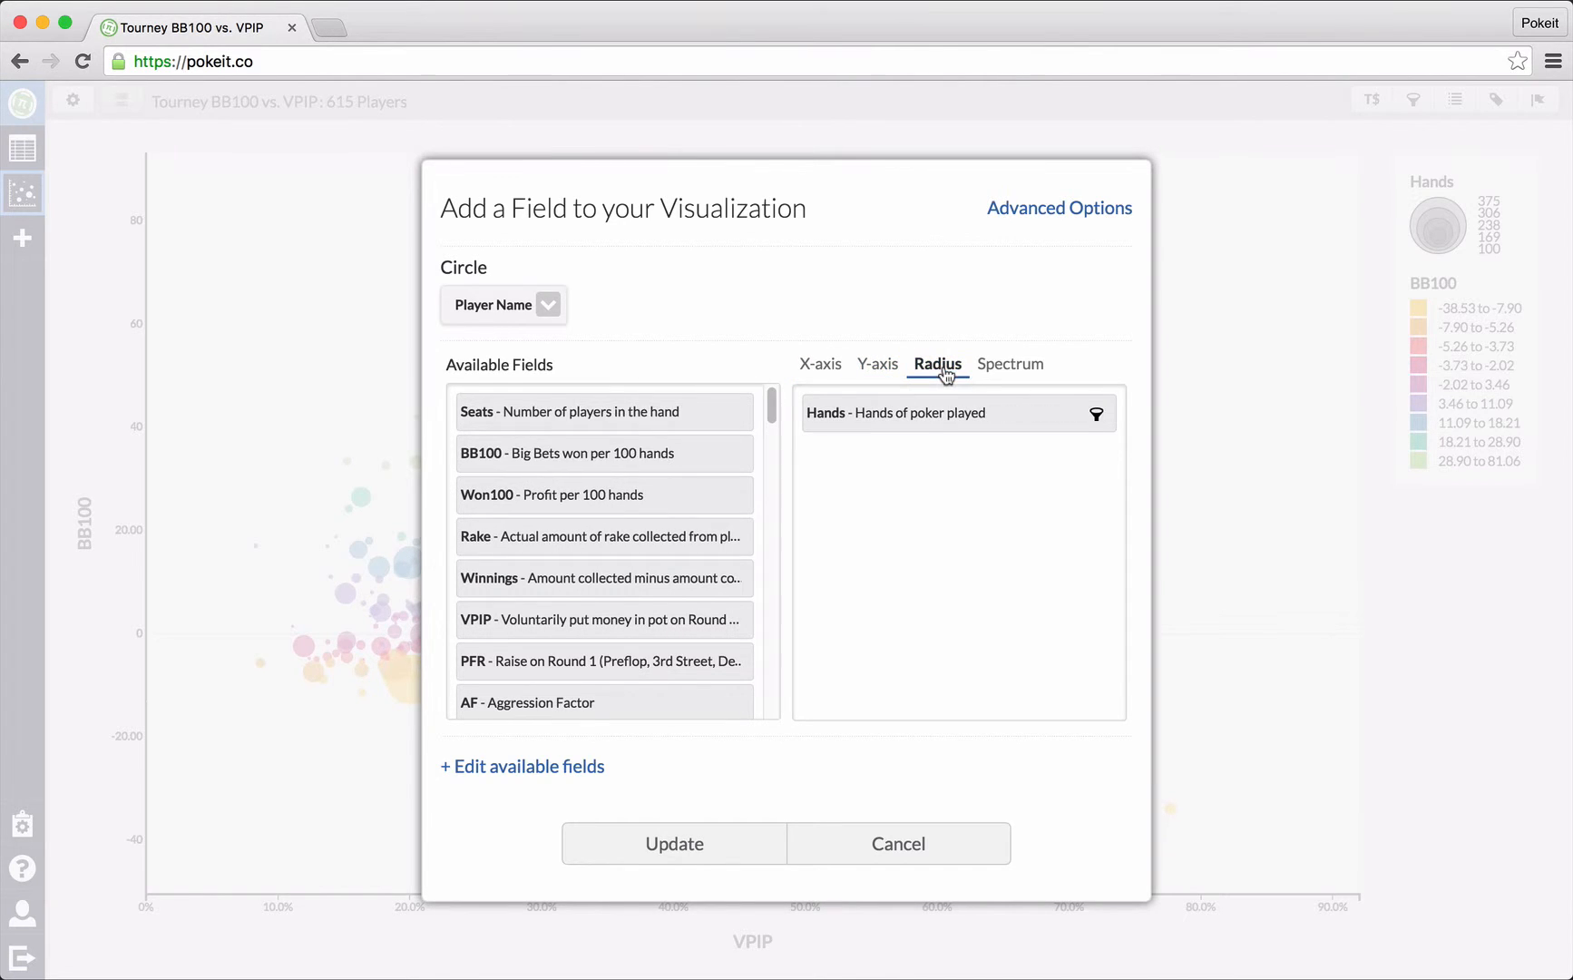
left_click(1020, 372)
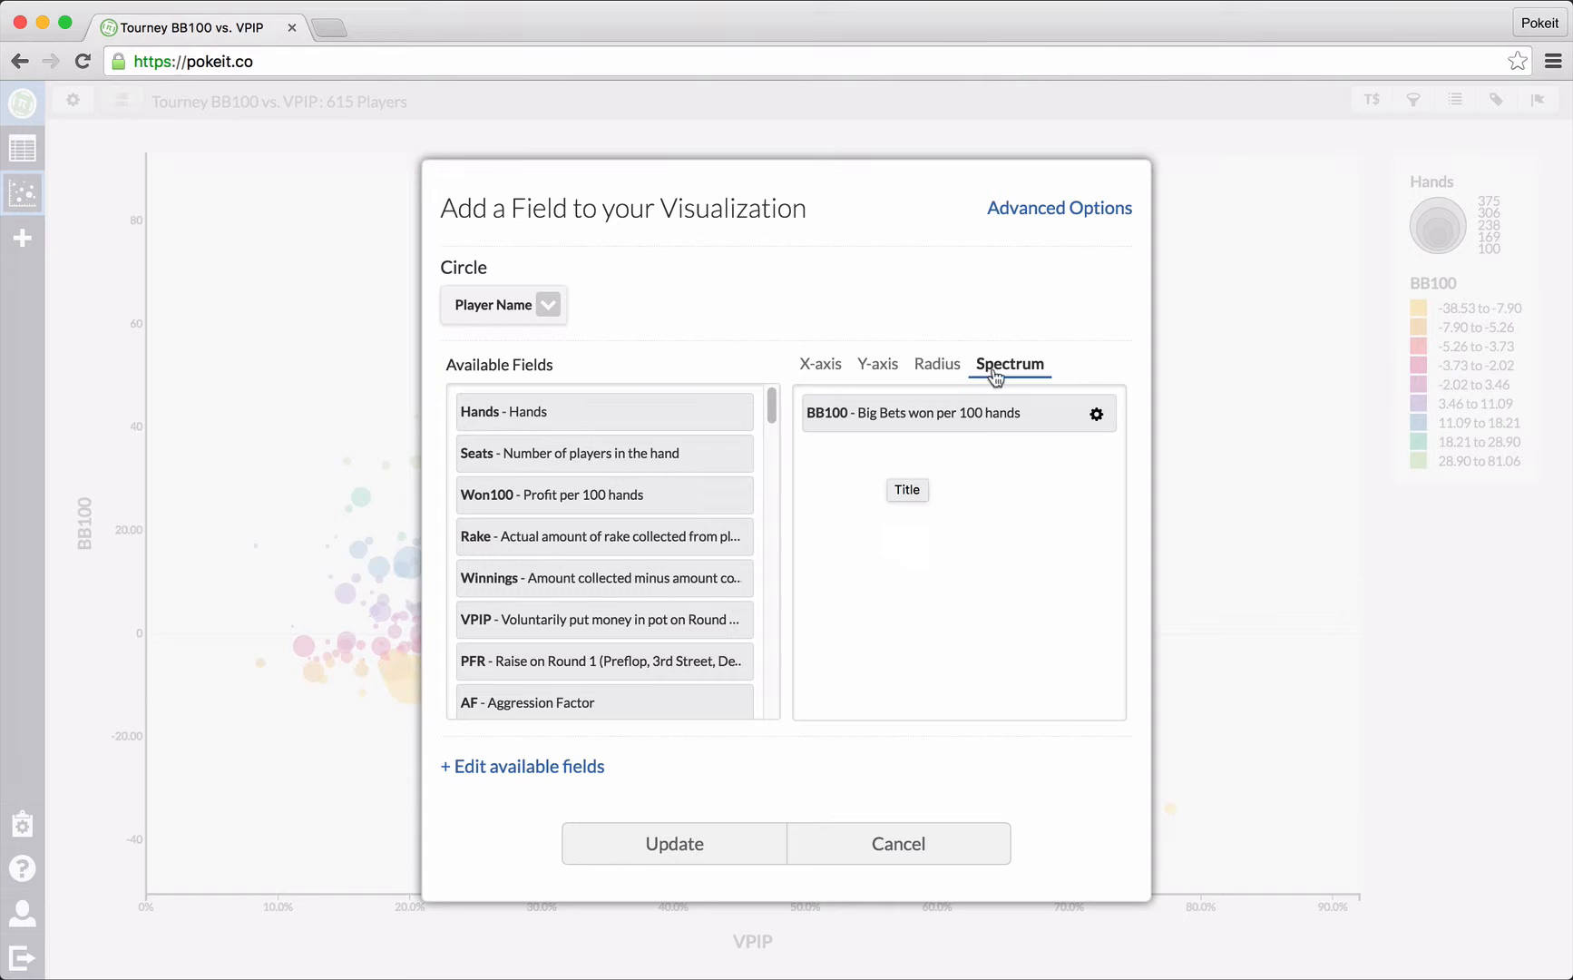
- Try AF (Aggression Factor) as the scatter chart's Radius field, and discard the change
left_click(940, 372)
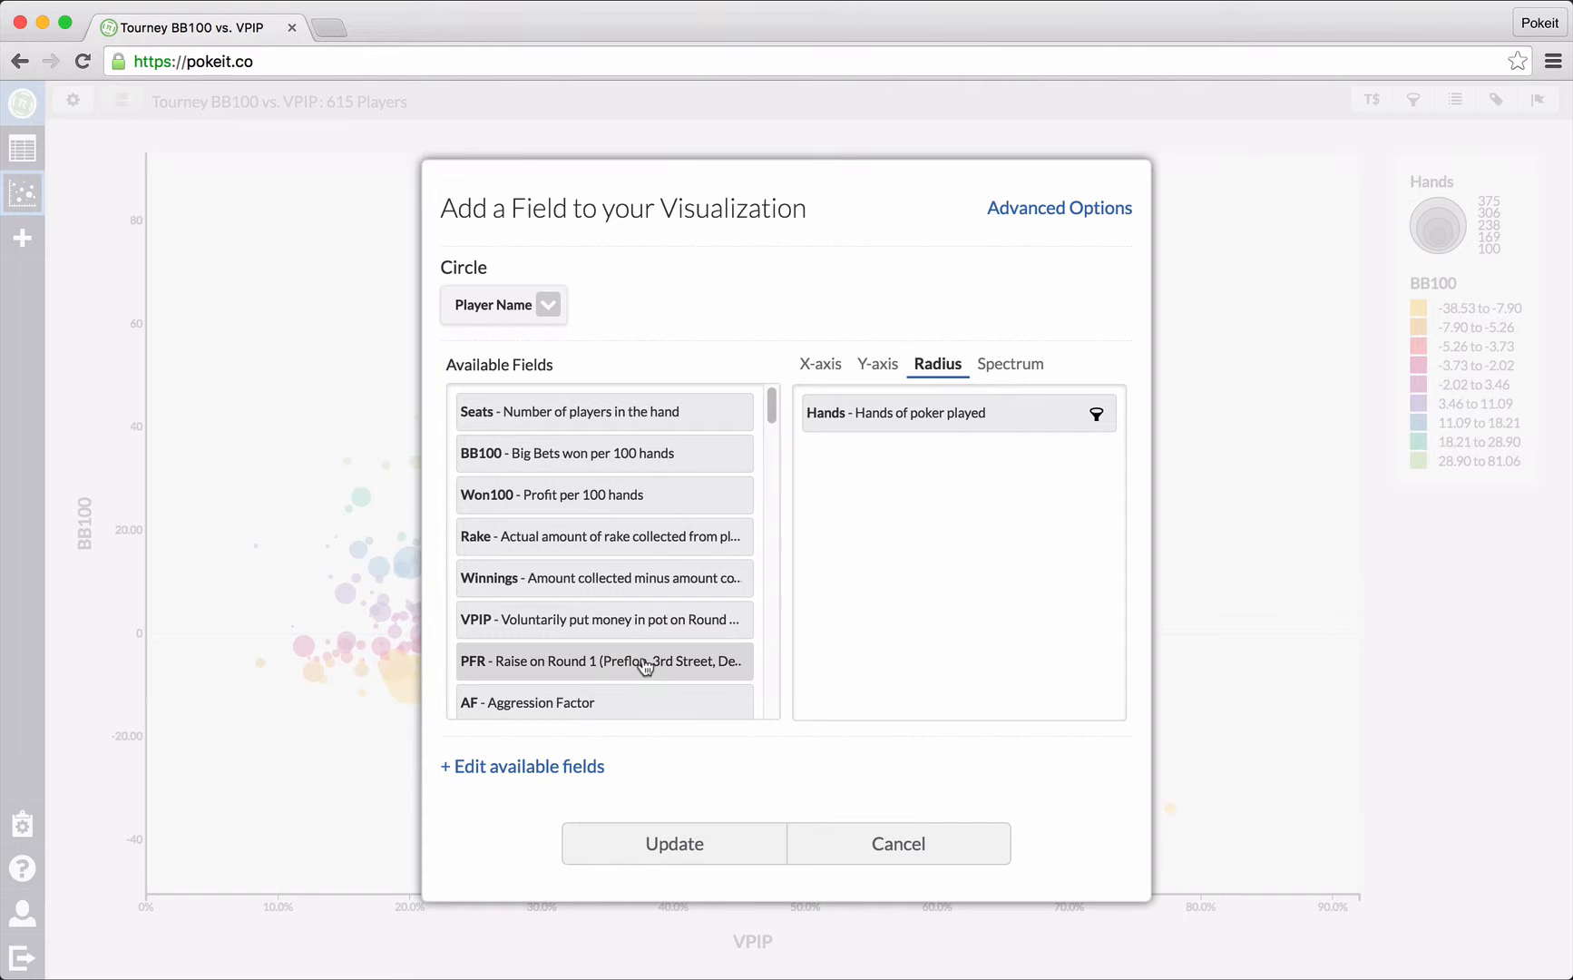
left_click_drag(602, 723, 1025, 502)
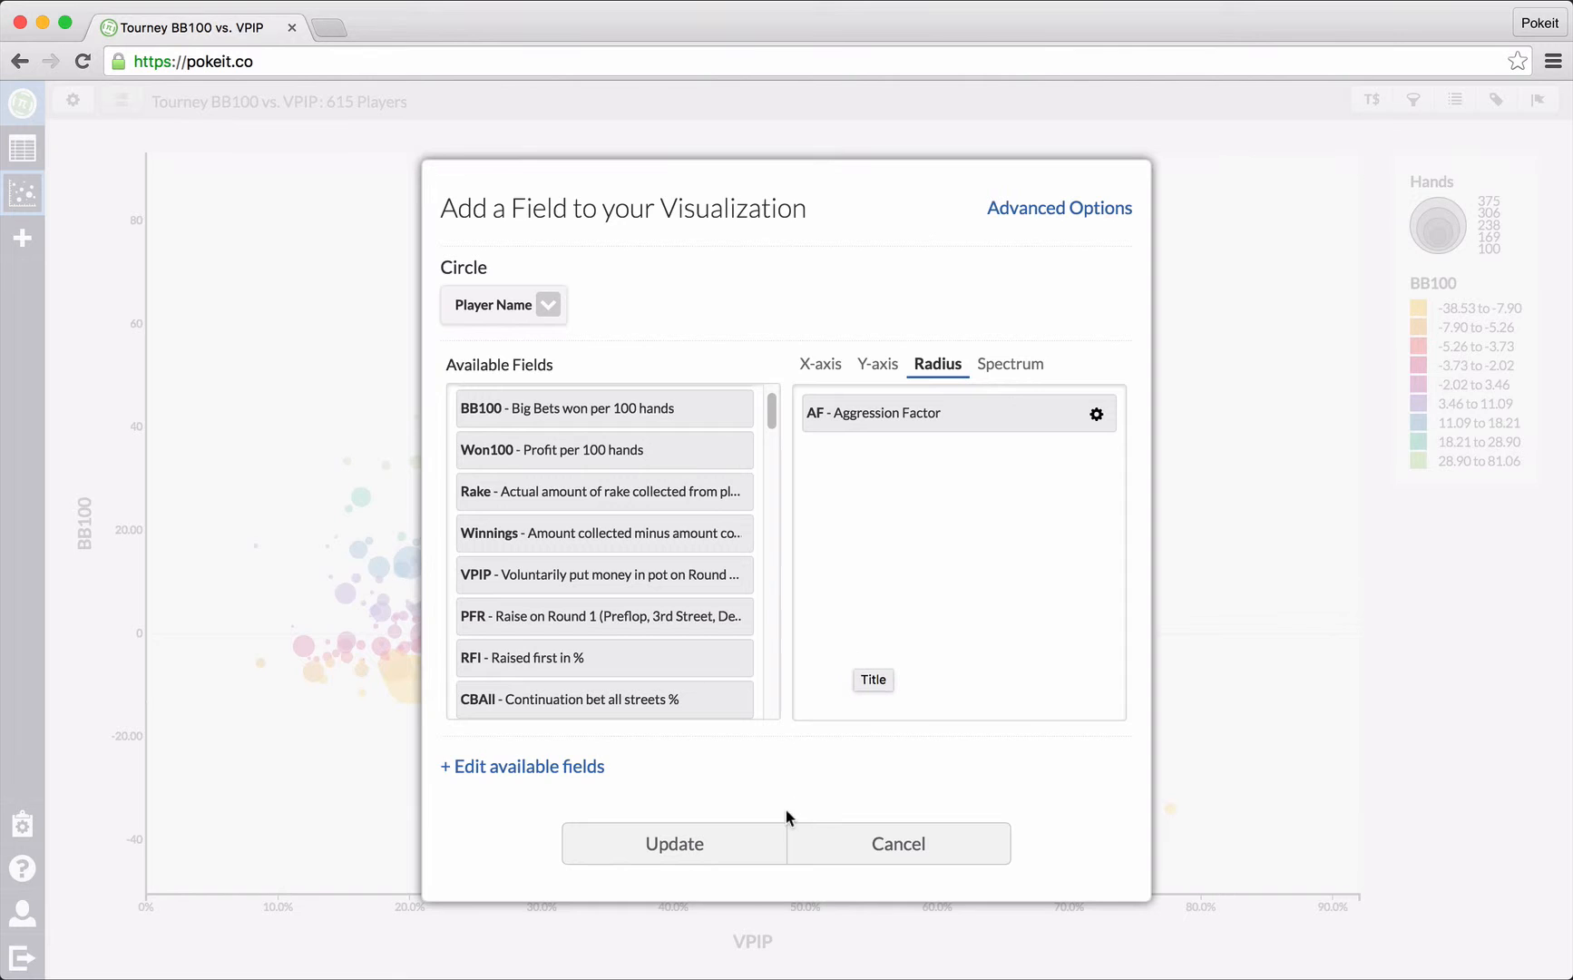
left_click(928, 846)
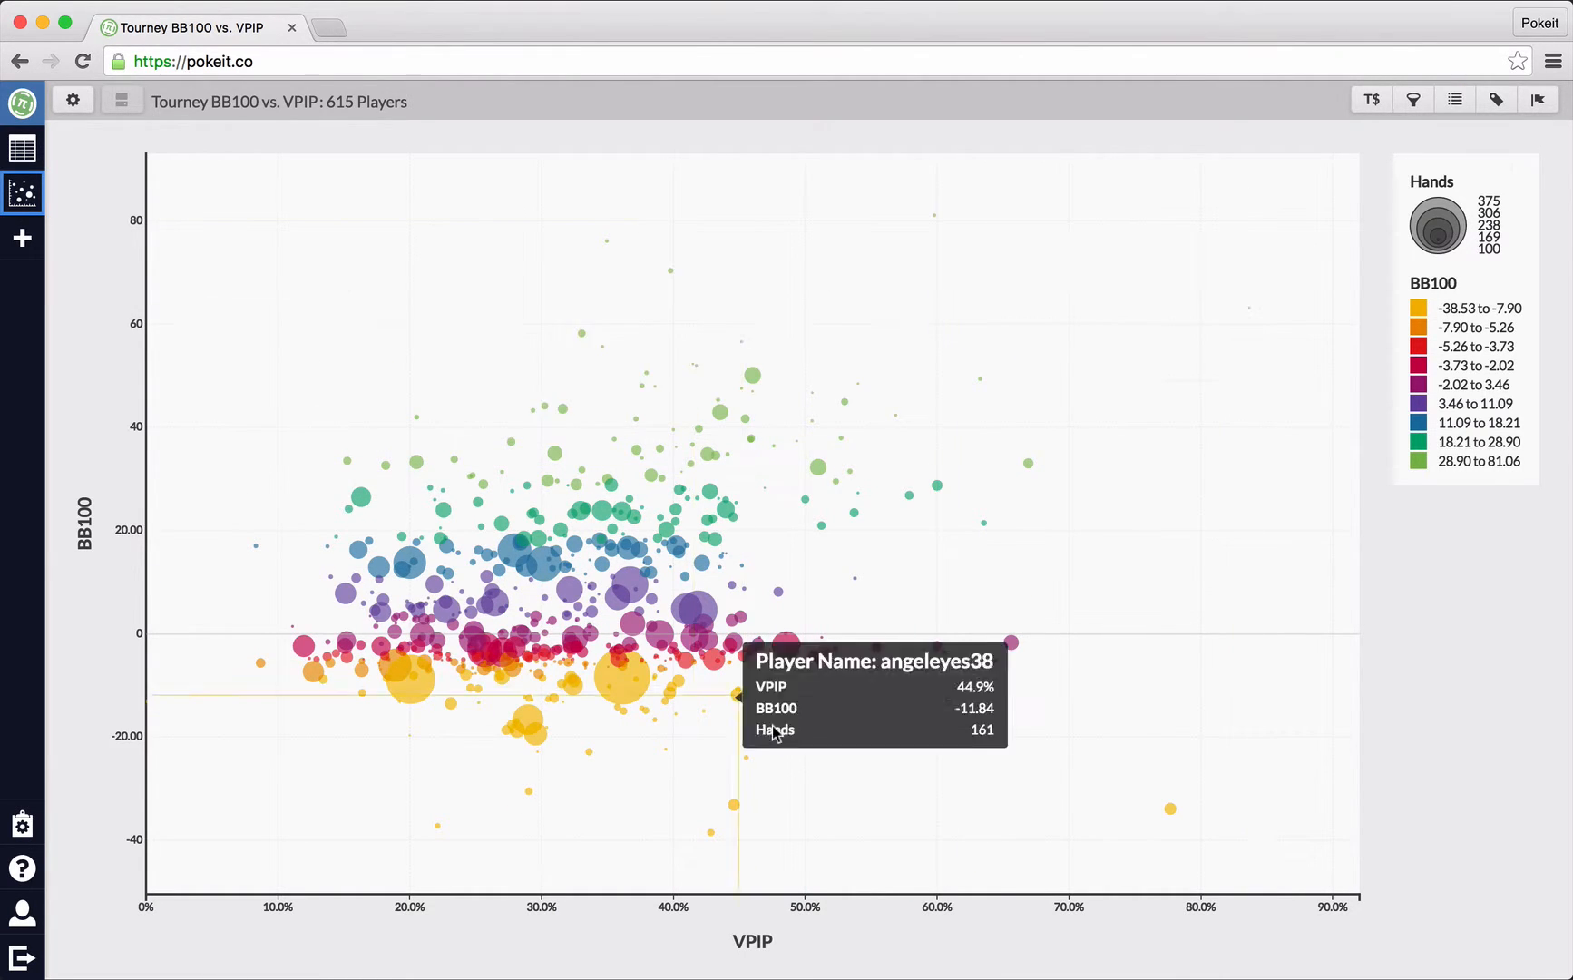
- Open the scatter chart's Presentation settings and compare its axis, Circle, Radius and Spectrum assignments with the field dialog
left_click(73, 107)
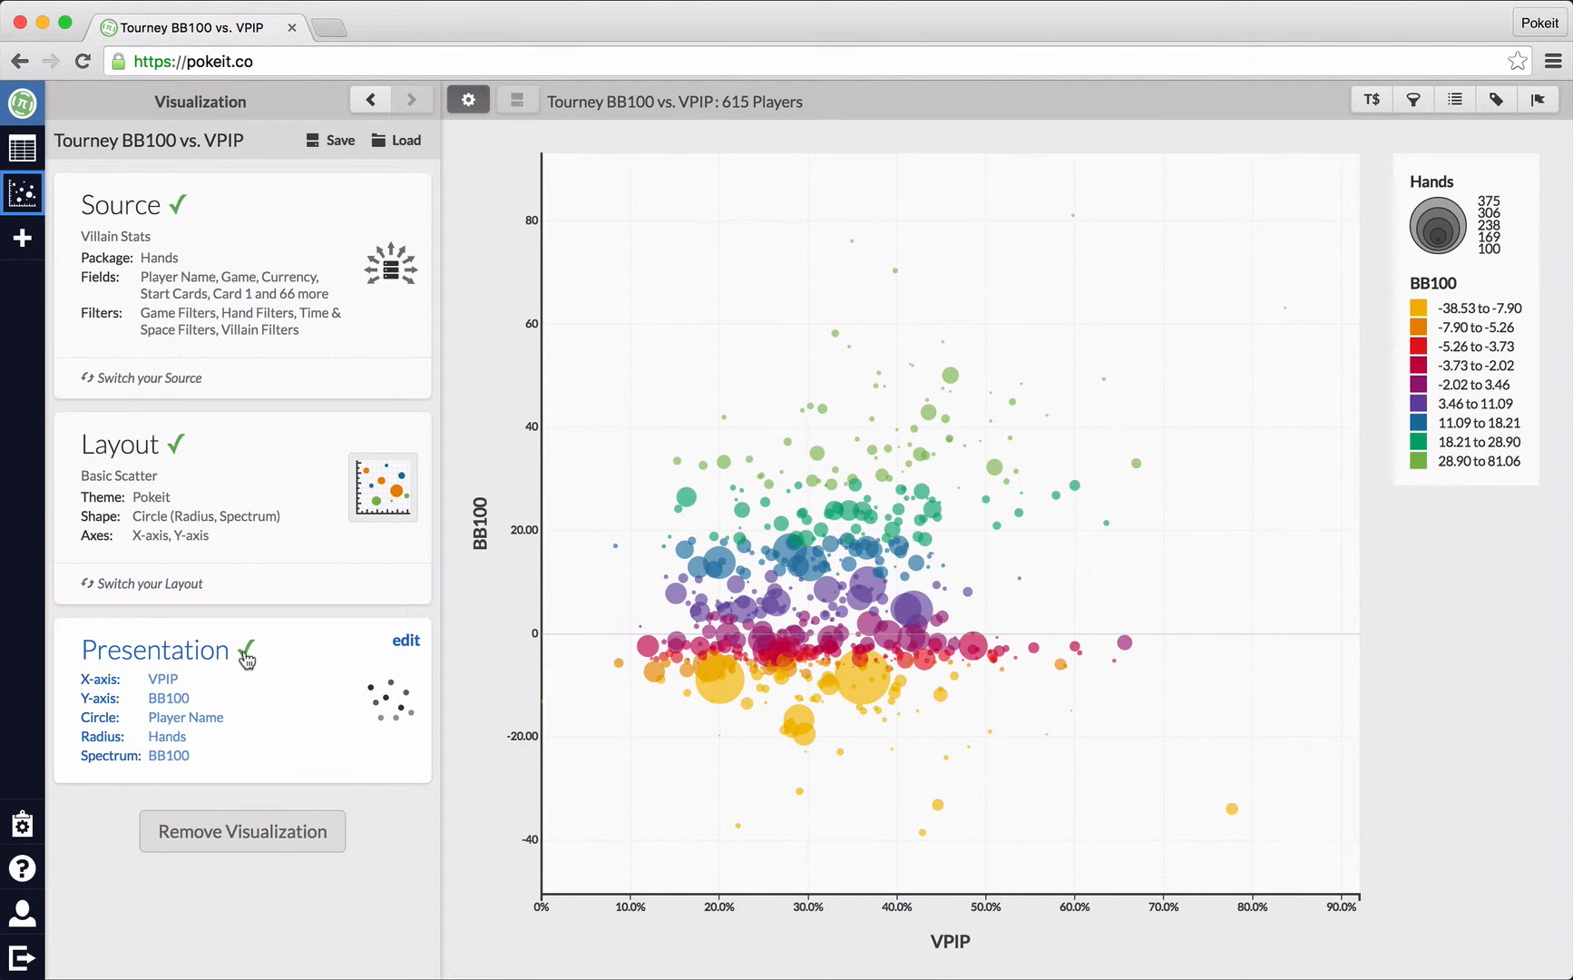
left_click(275, 651)
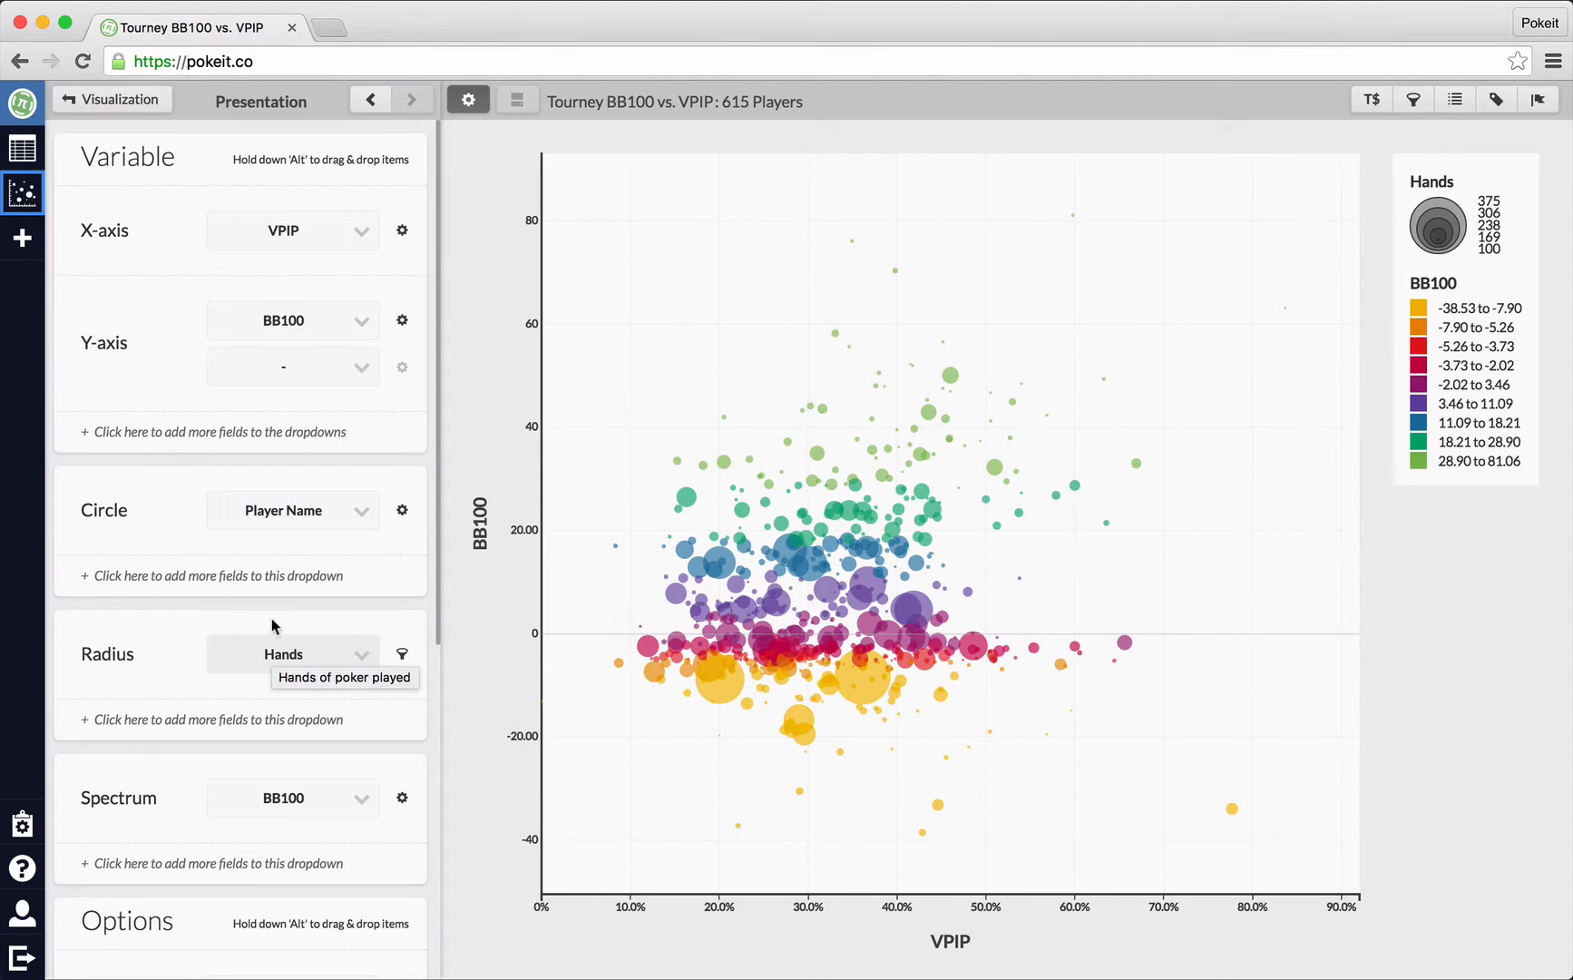
scroll(274, 317, "down", 8)
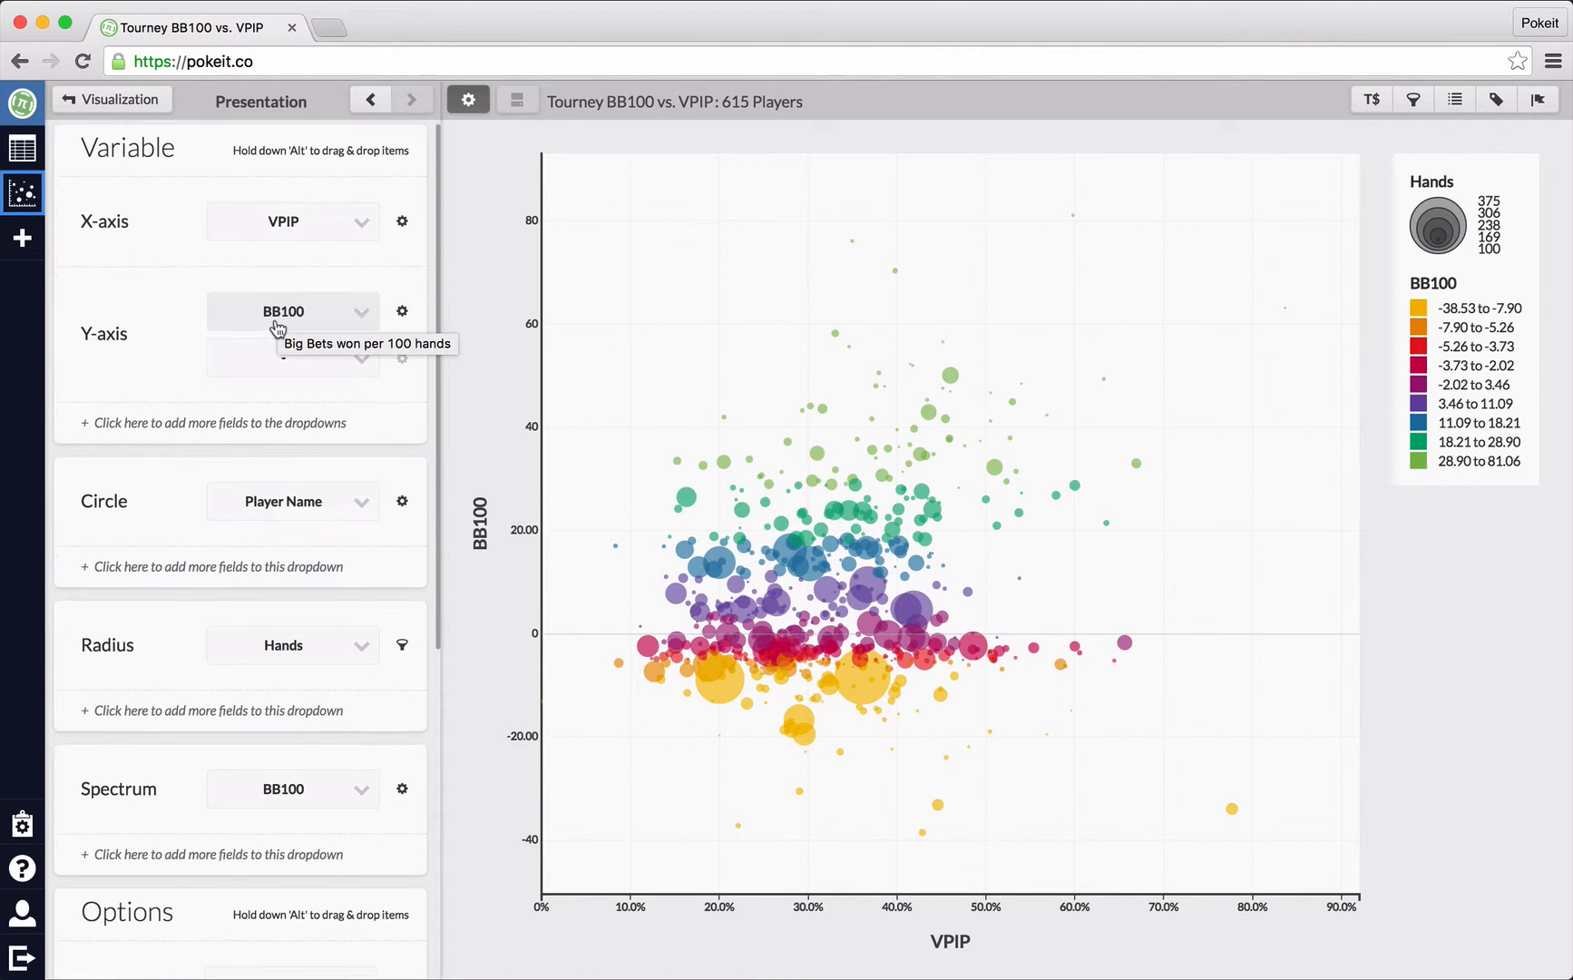
scroll(248, 331, "up", 5)
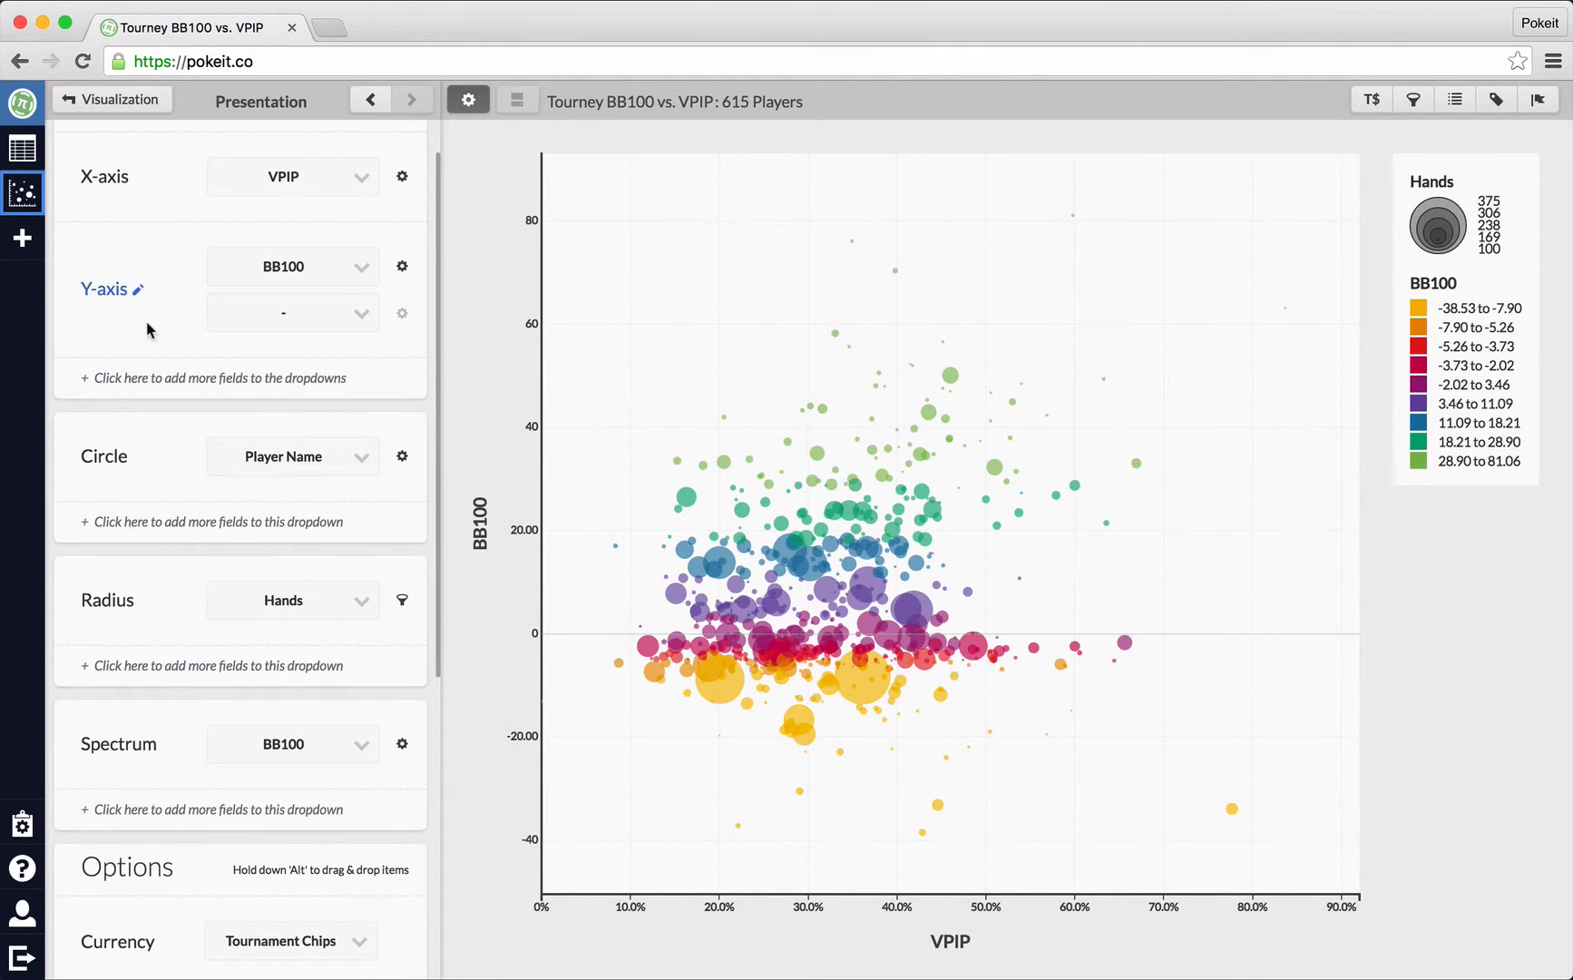
scroll(150, 329, "up", 2)
scroll(207, 681, "down", 1)
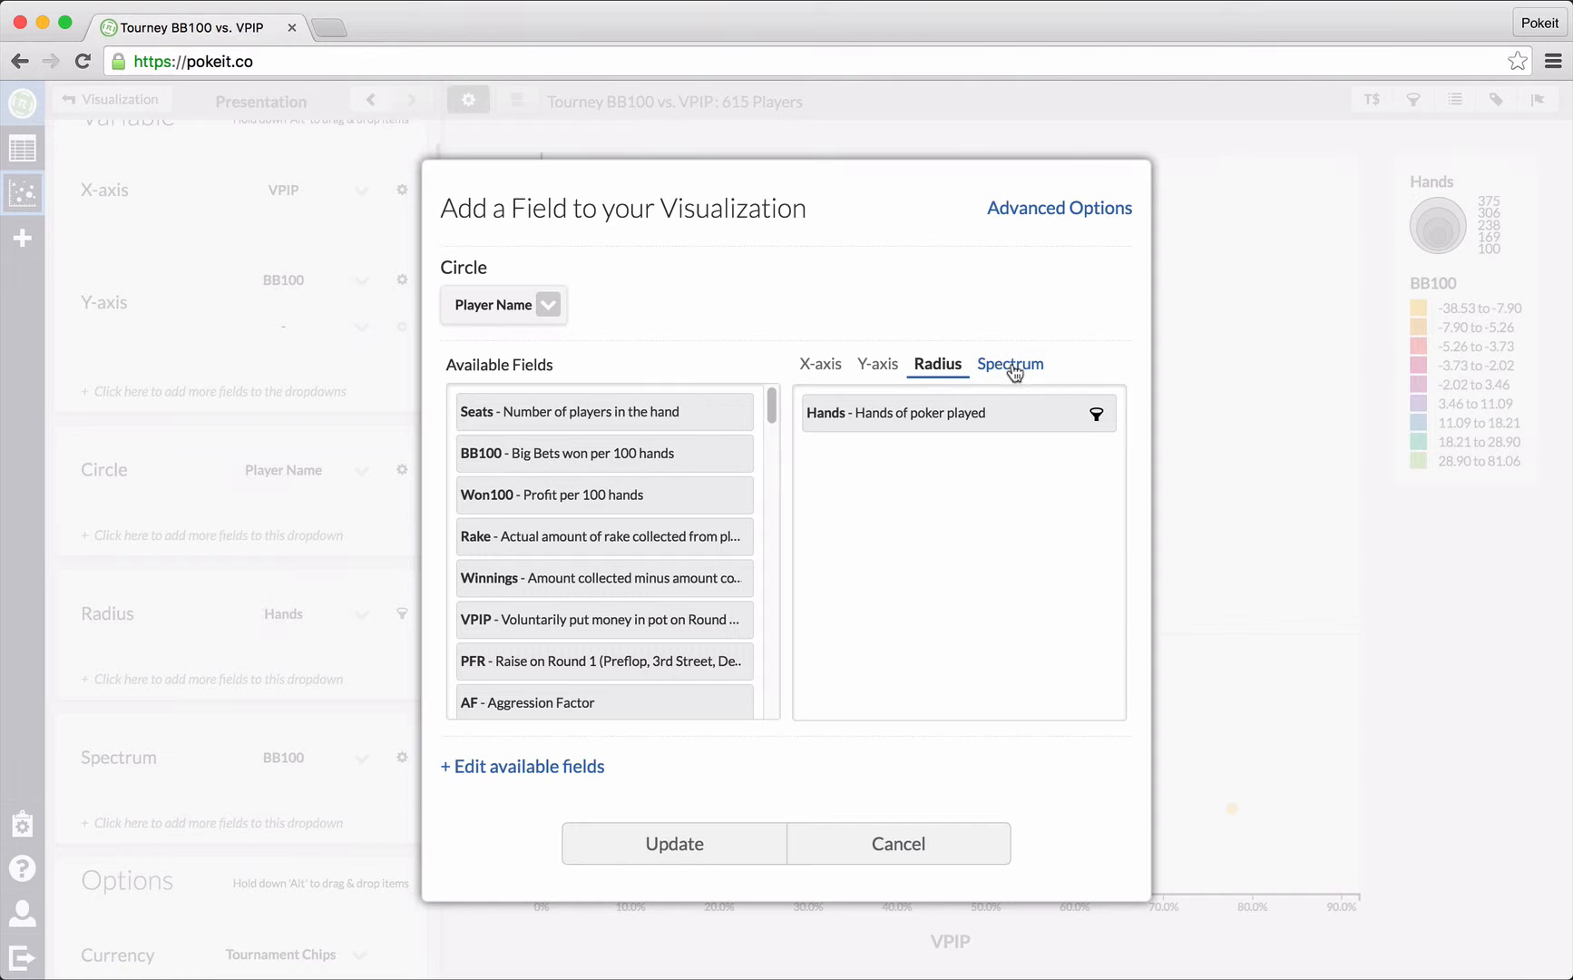
left_click(1012, 365)
left_click(854, 841)
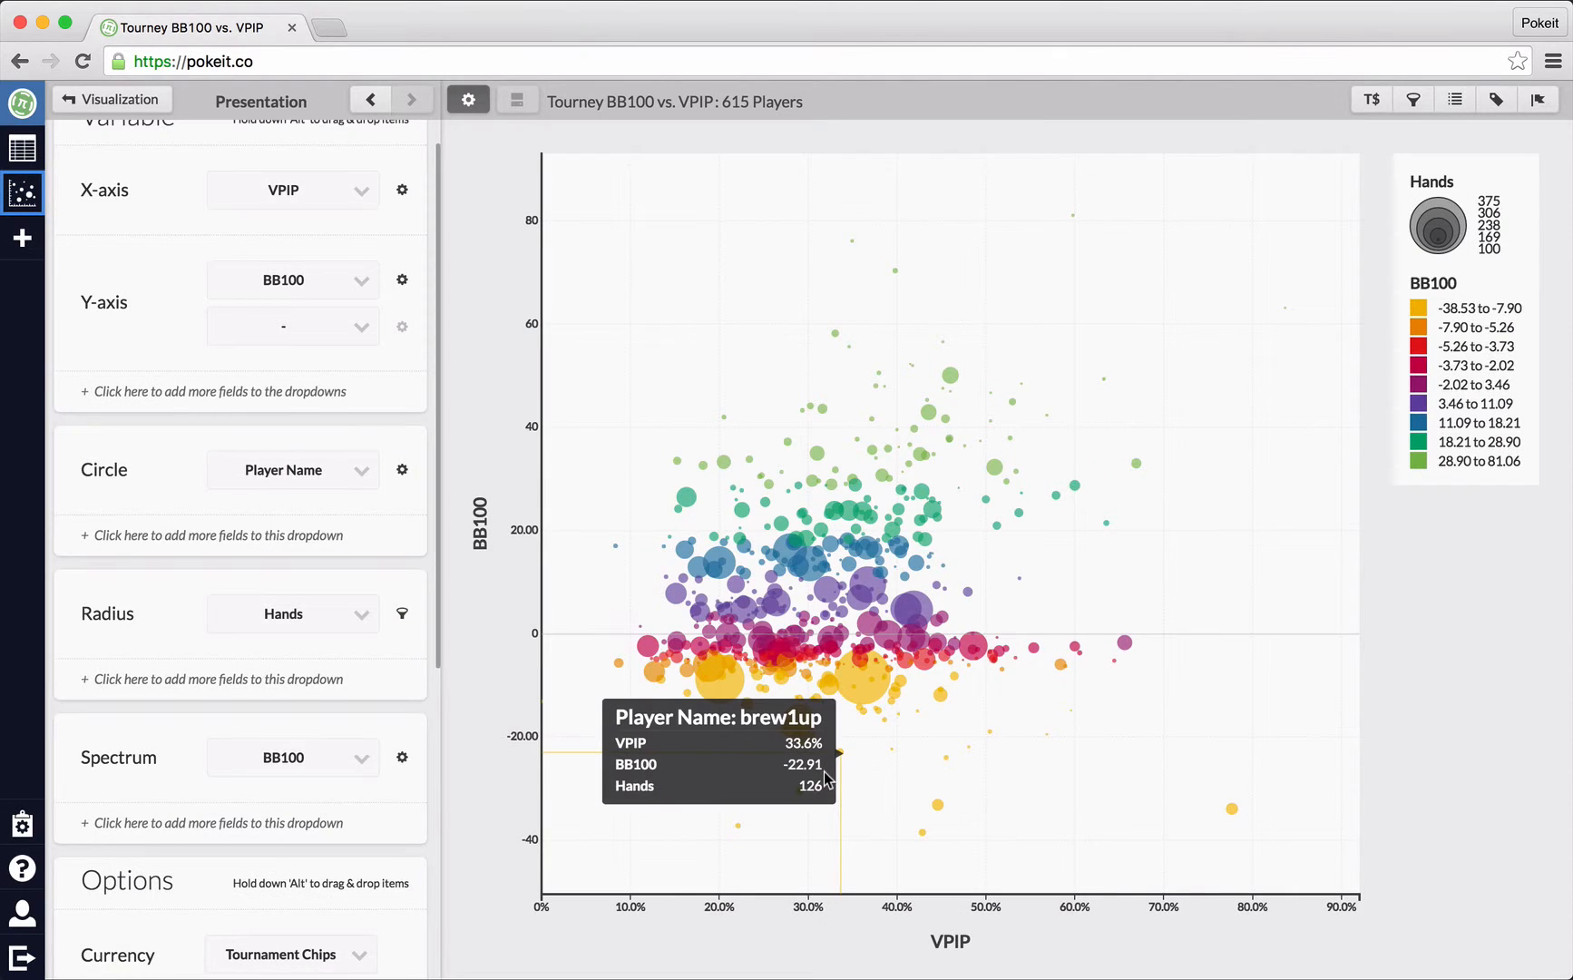
scroll(363, 544, "up", 1)
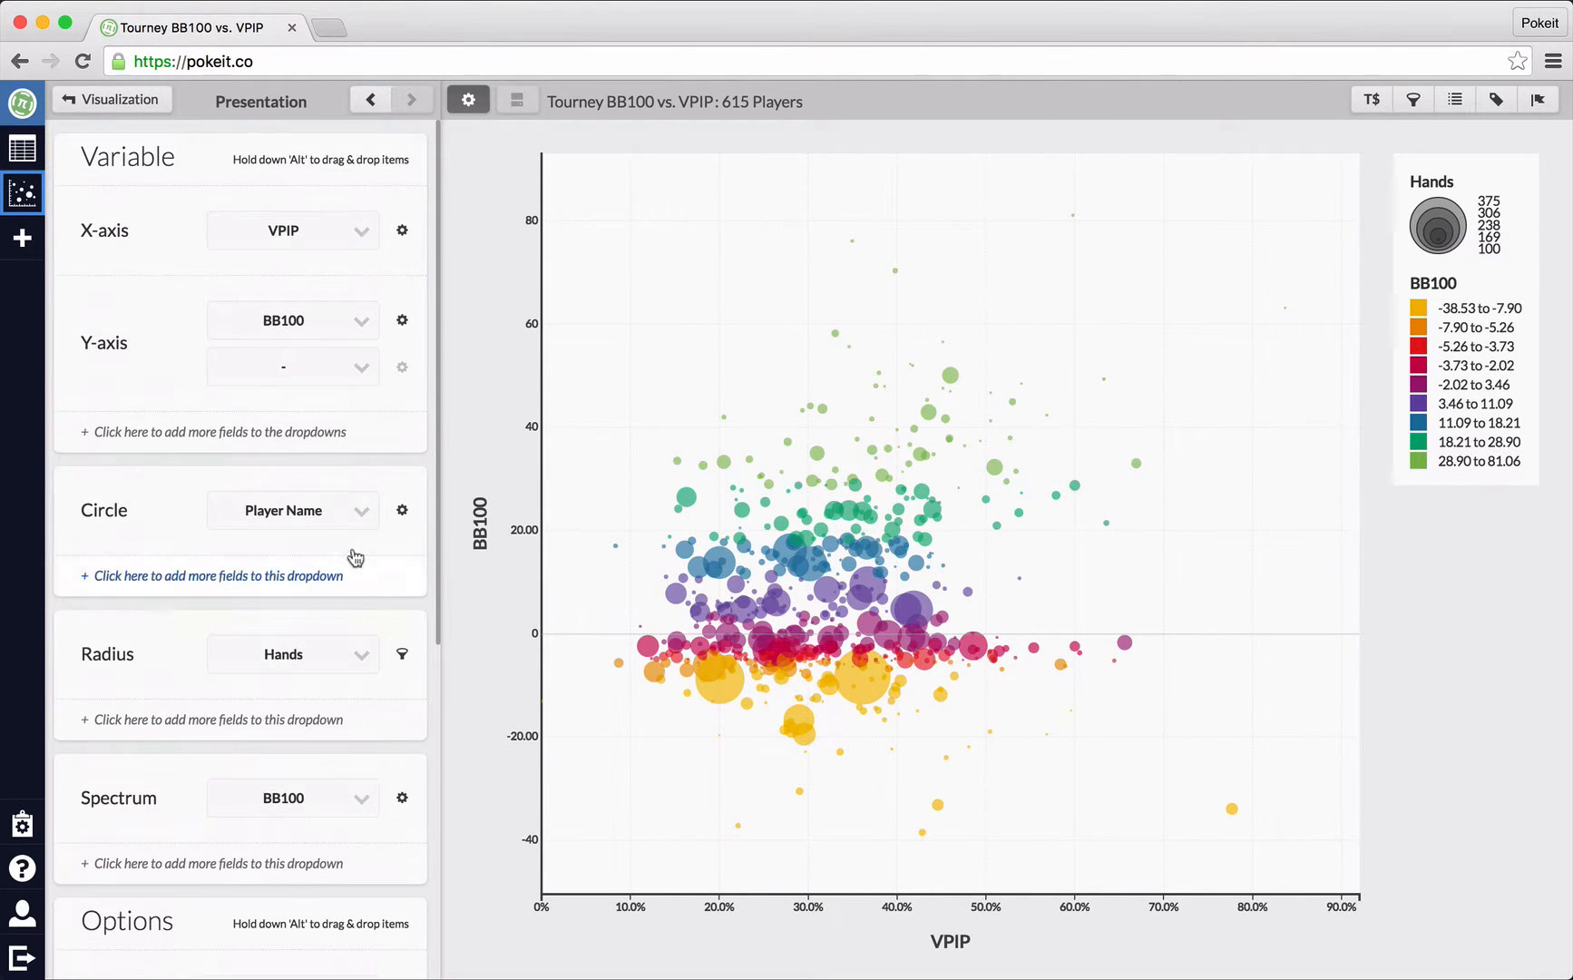
- Set the X-axis field to AF in the Presentation settings and update the chart data
left_click(309, 240)
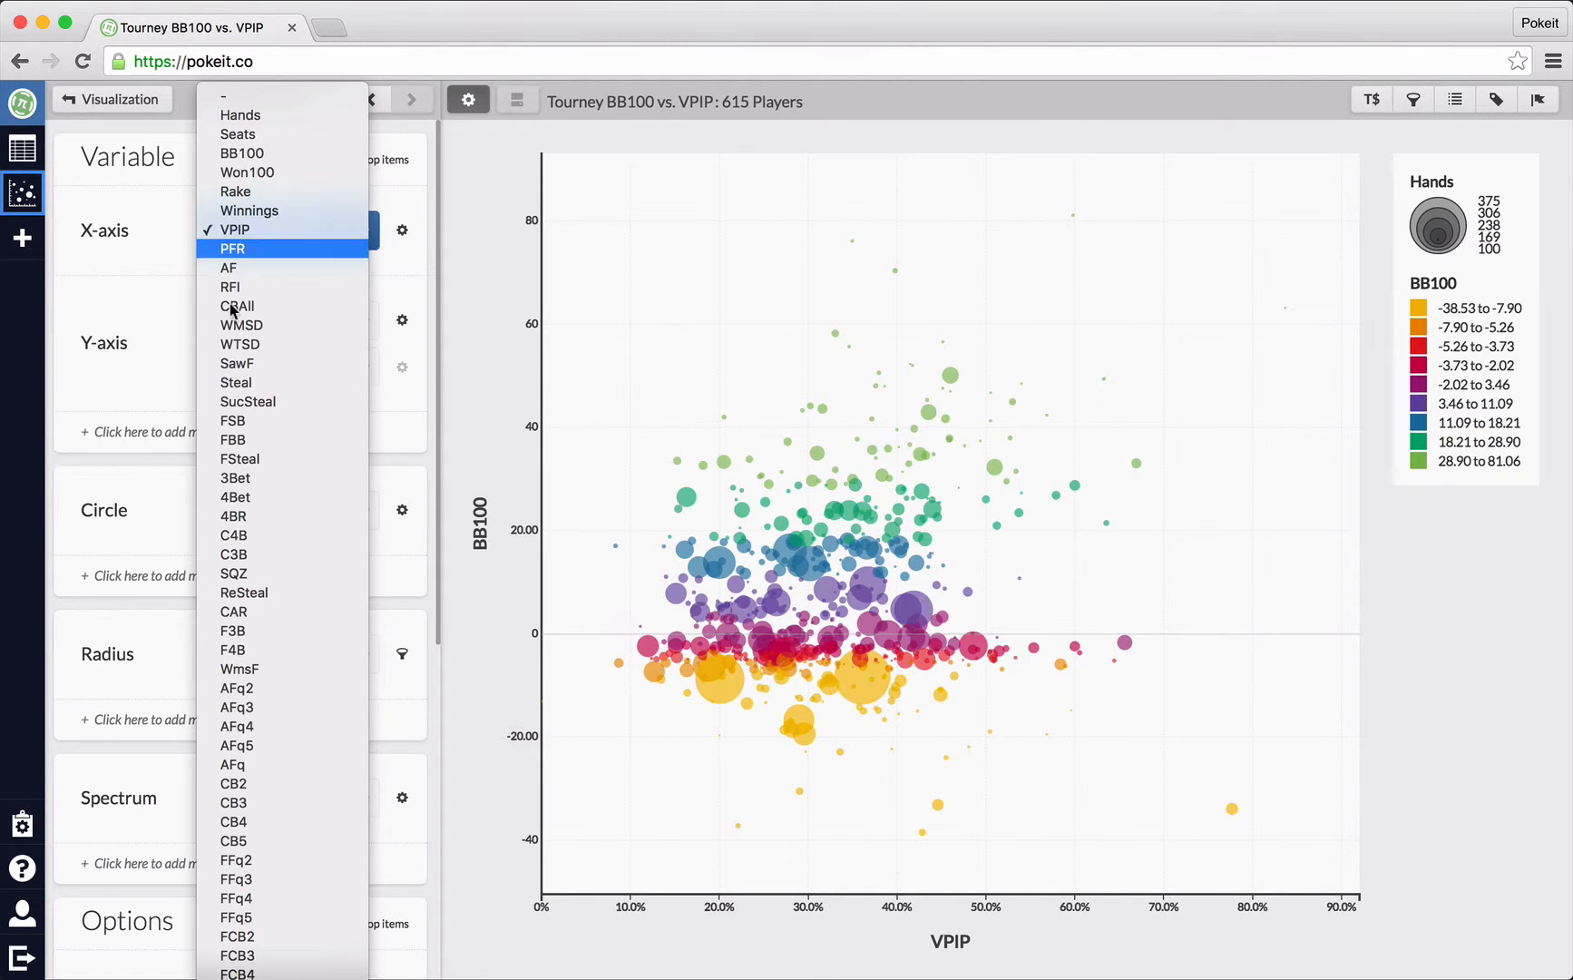
left_click(233, 269)
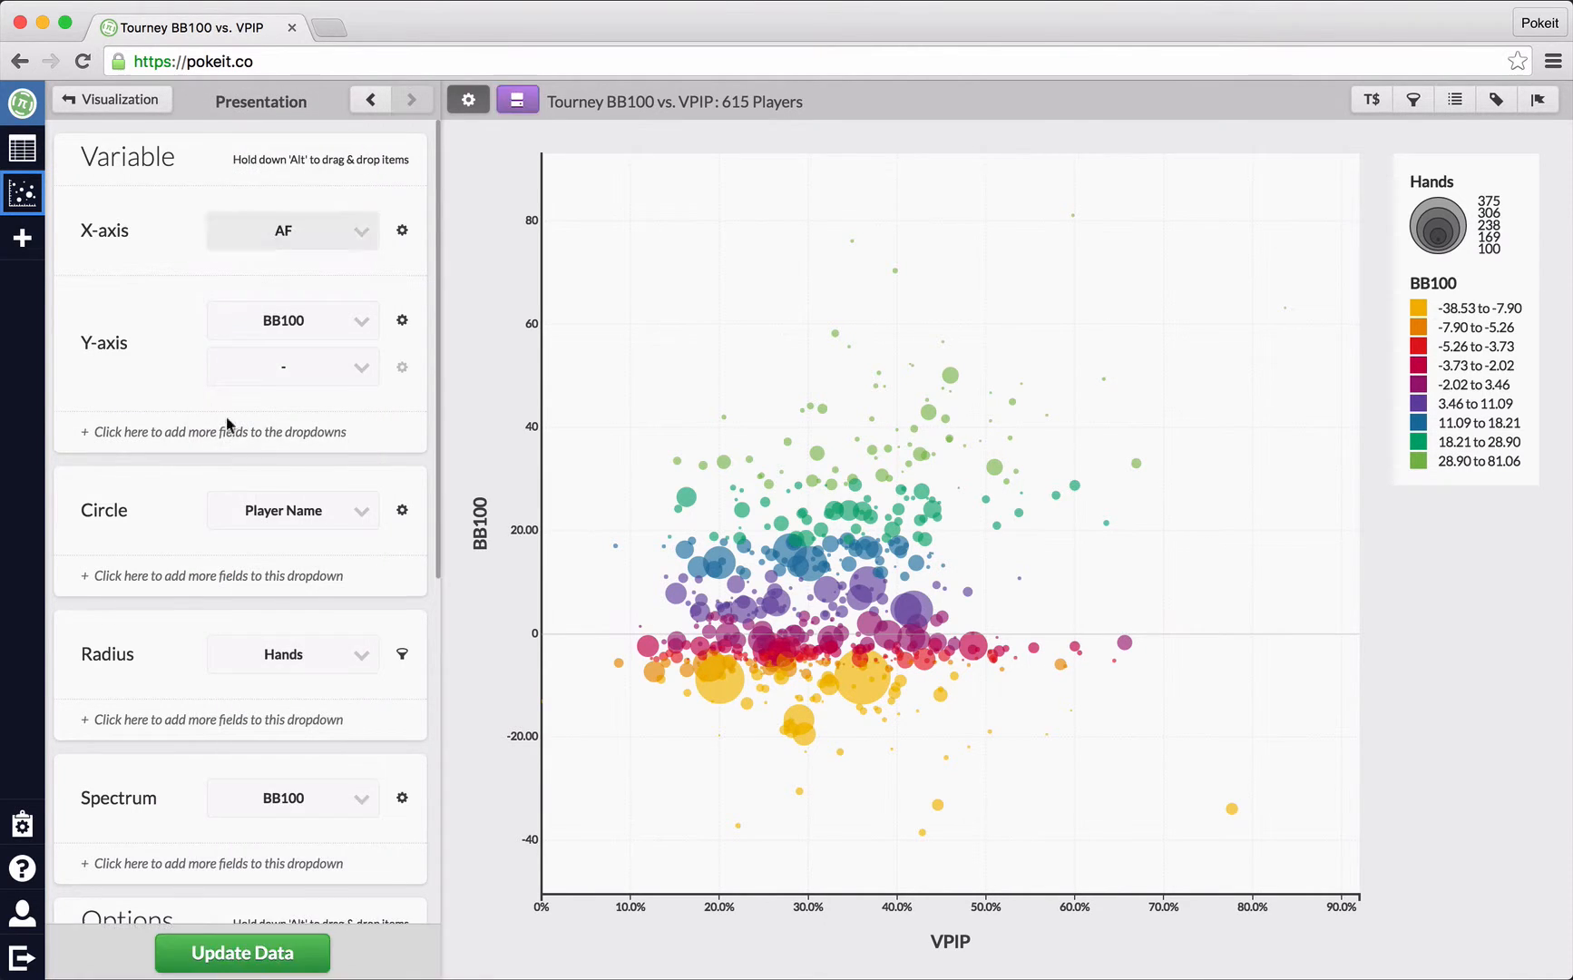
left_click(238, 949)
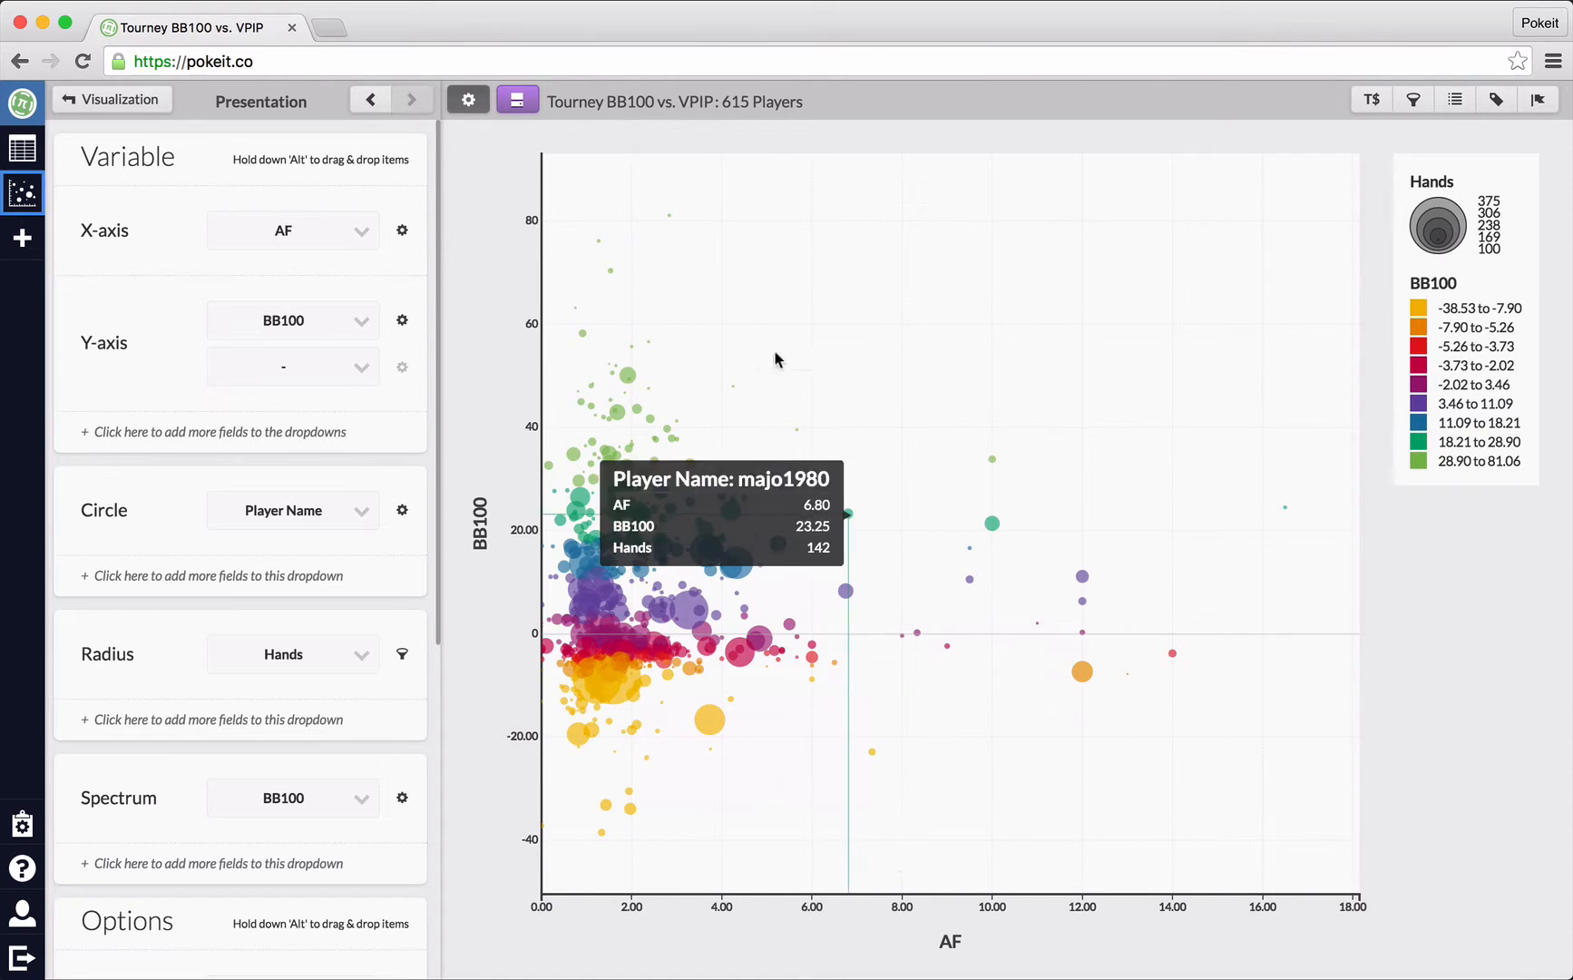
- Replace the scatter chart's X-axis field with RFI (Raised first in %) in the add-field dialog
left_click(463, 102)
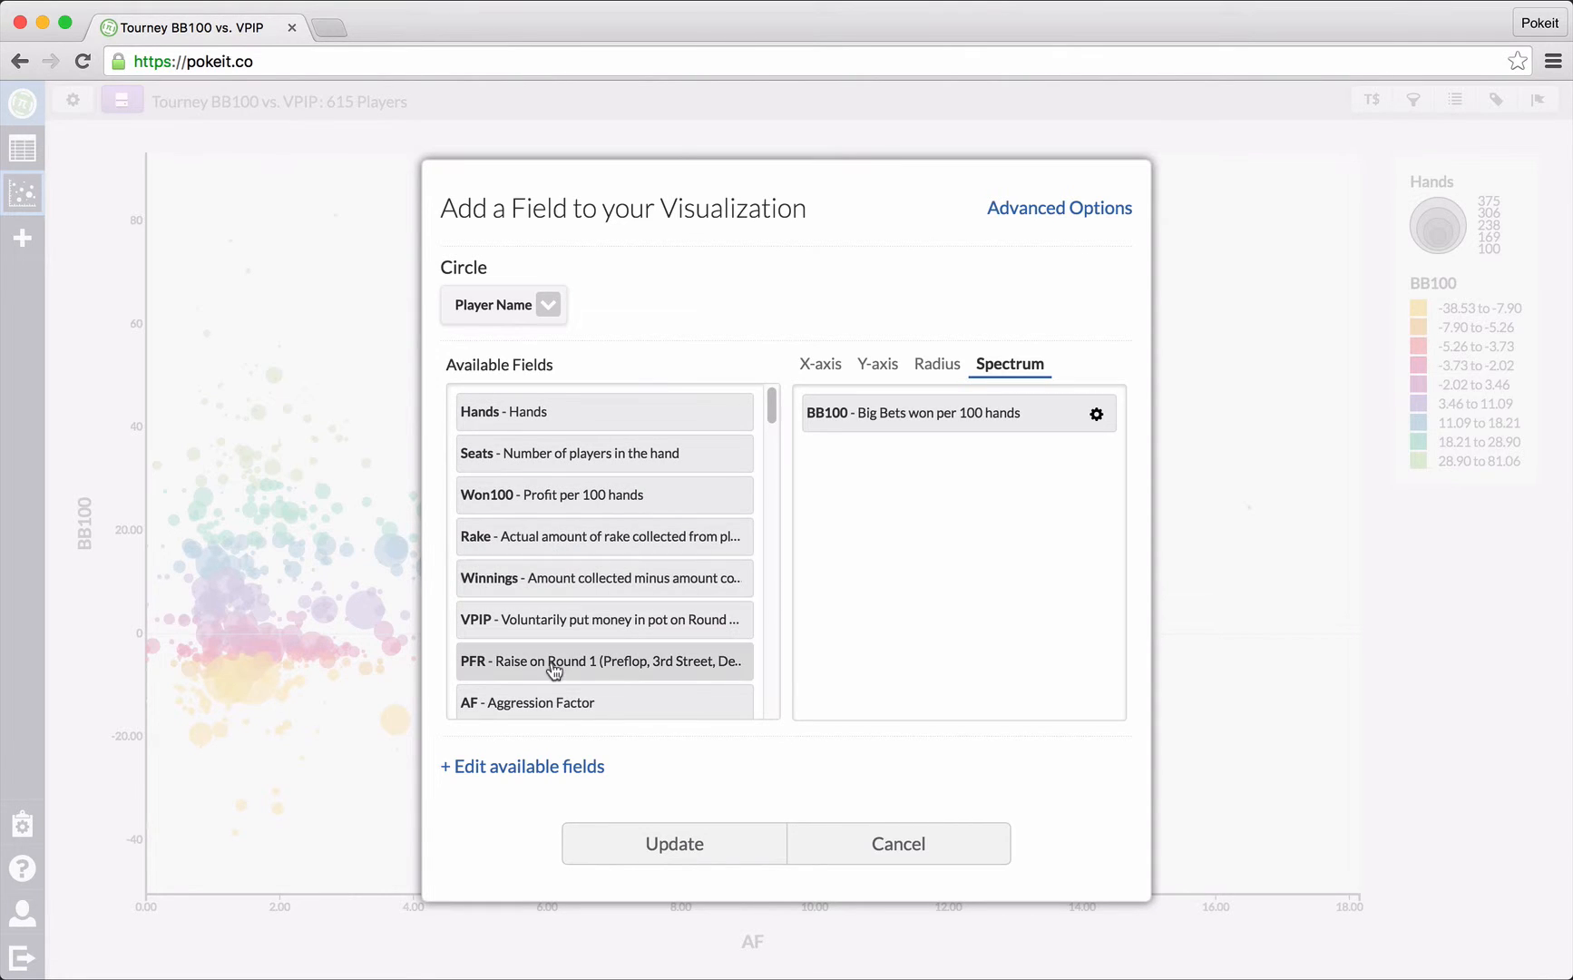
left_click(819, 367)
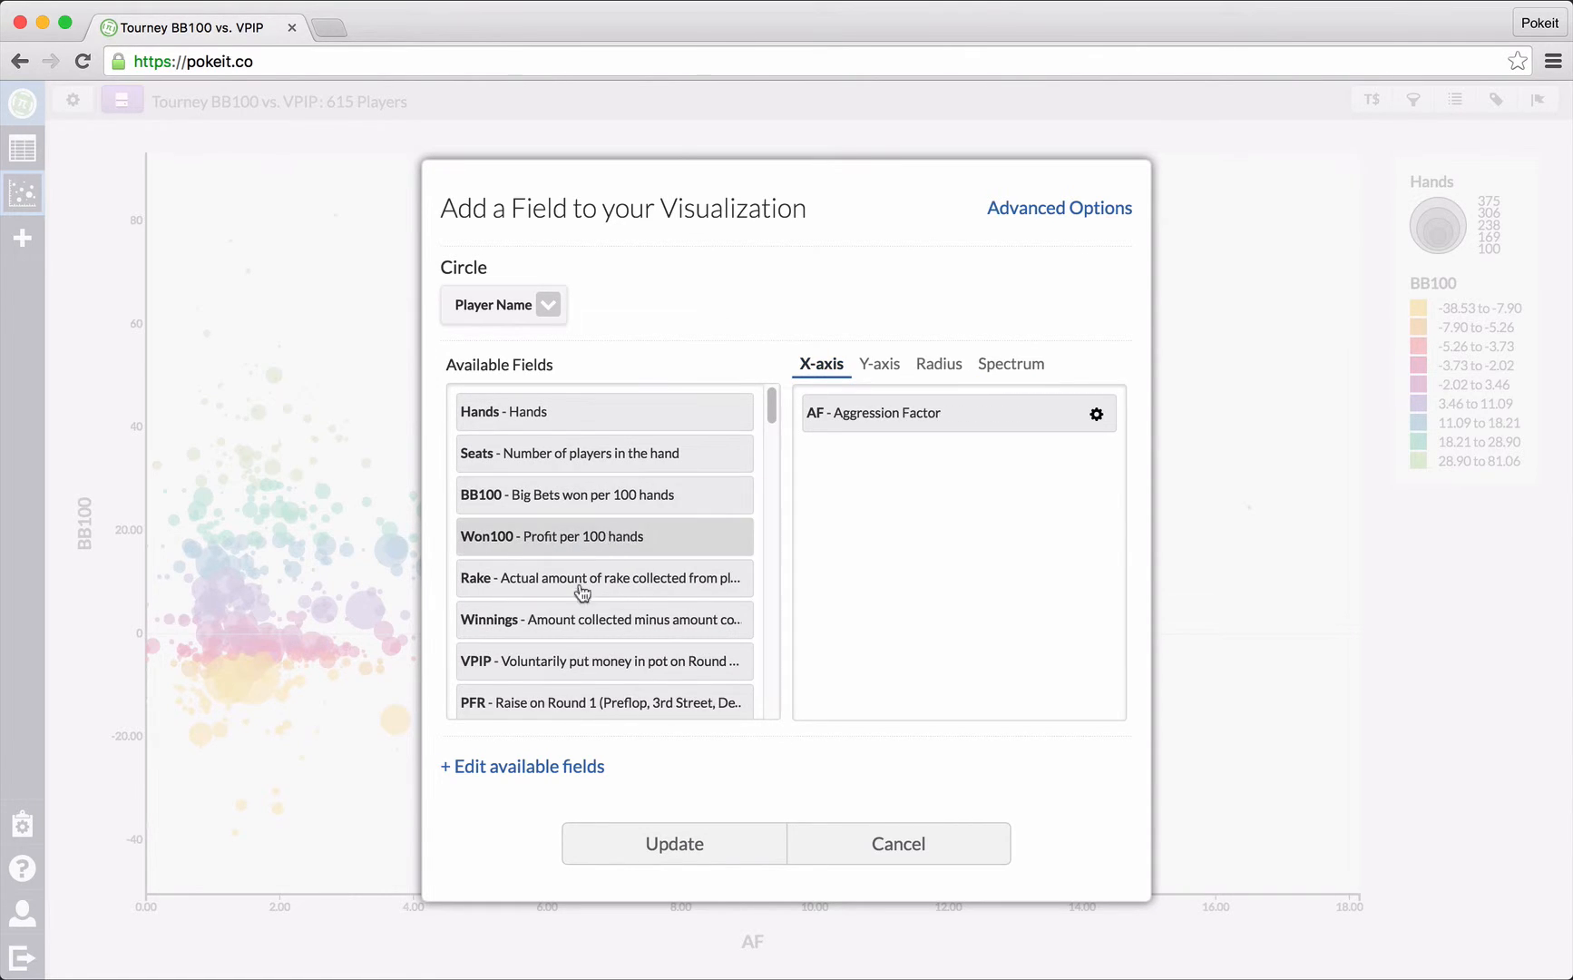
scroll(532, 663, "down", 3)
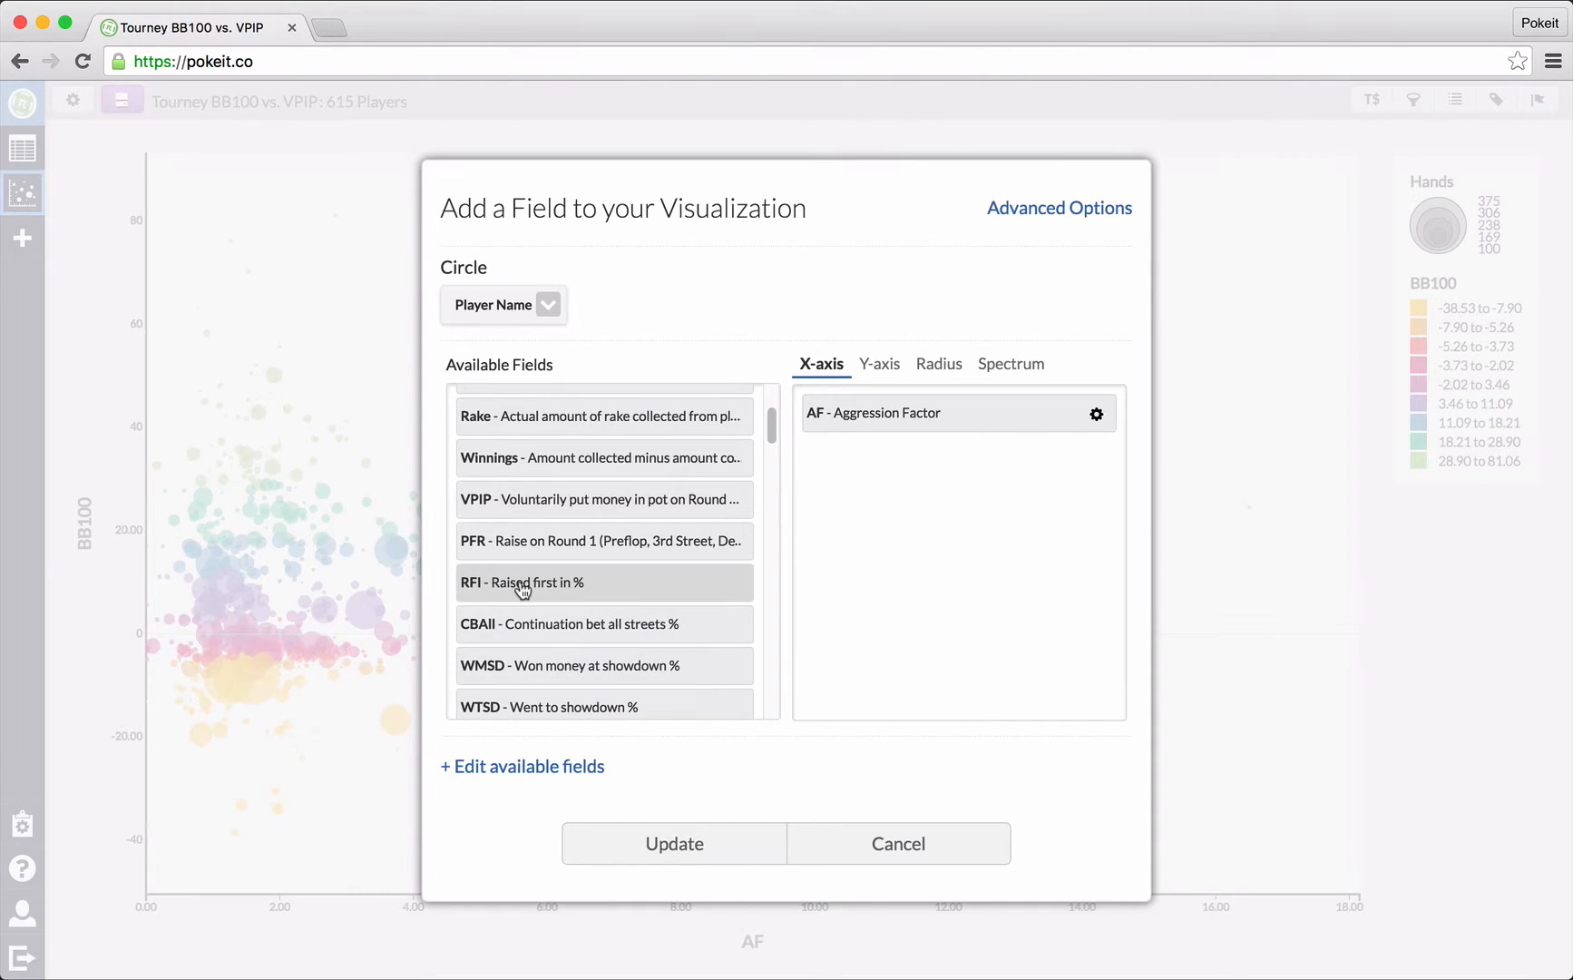
left_click_drag(526, 583, 1052, 536)
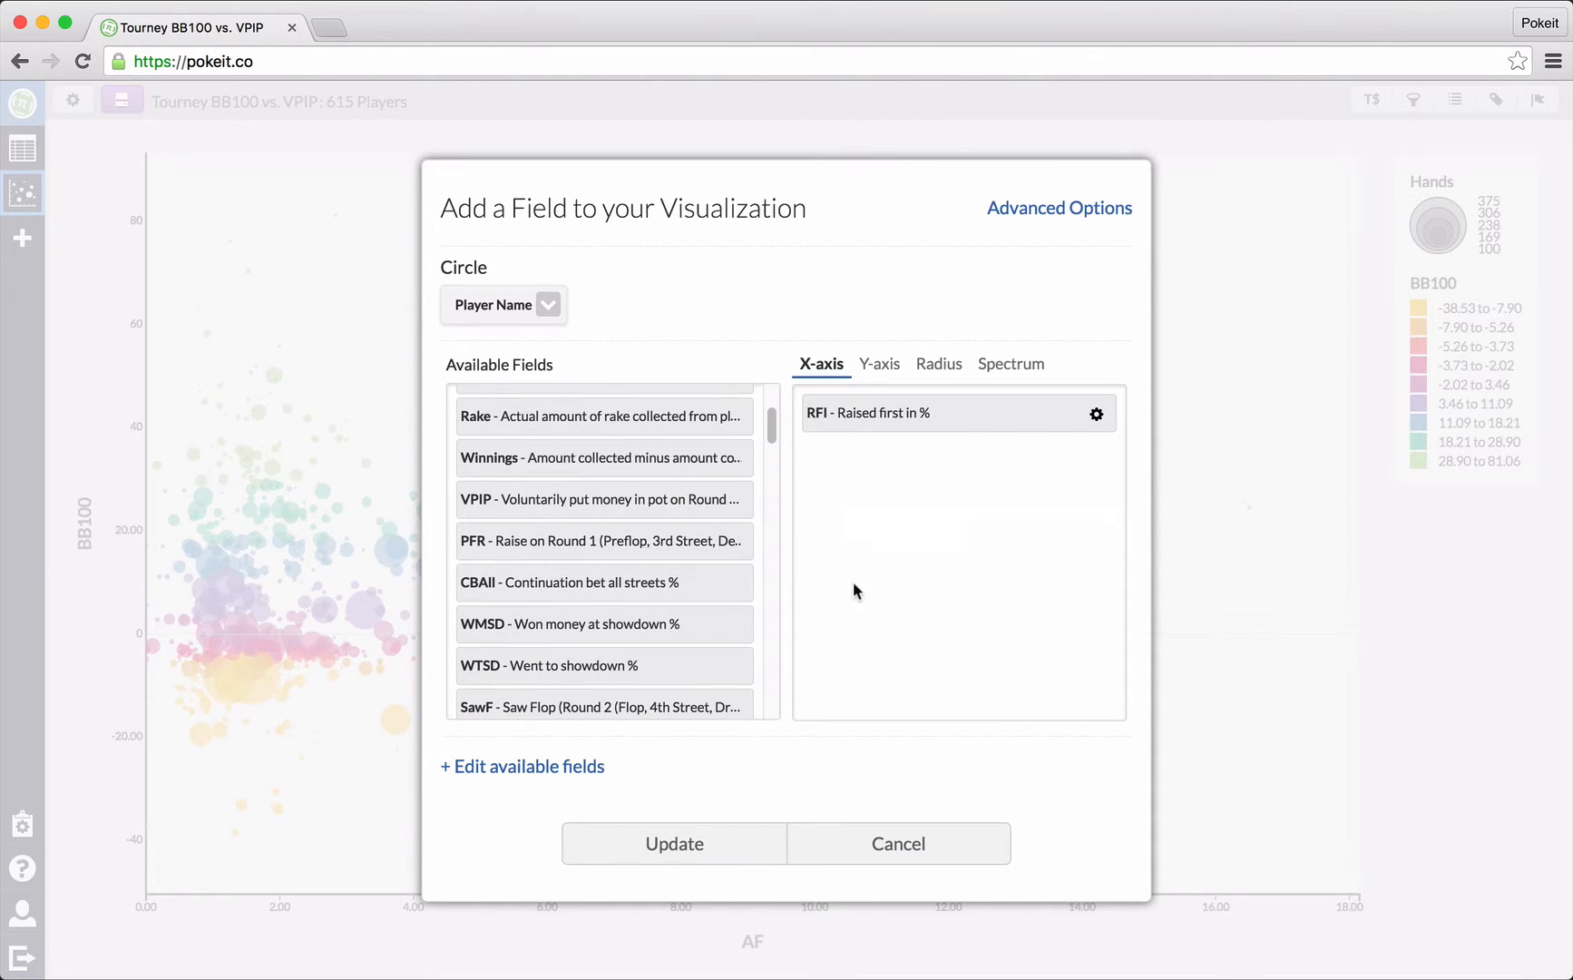
- Replace the Spectrum field with PFR (Raise on Round 1) and update the scatter chart
left_click(1004, 366)
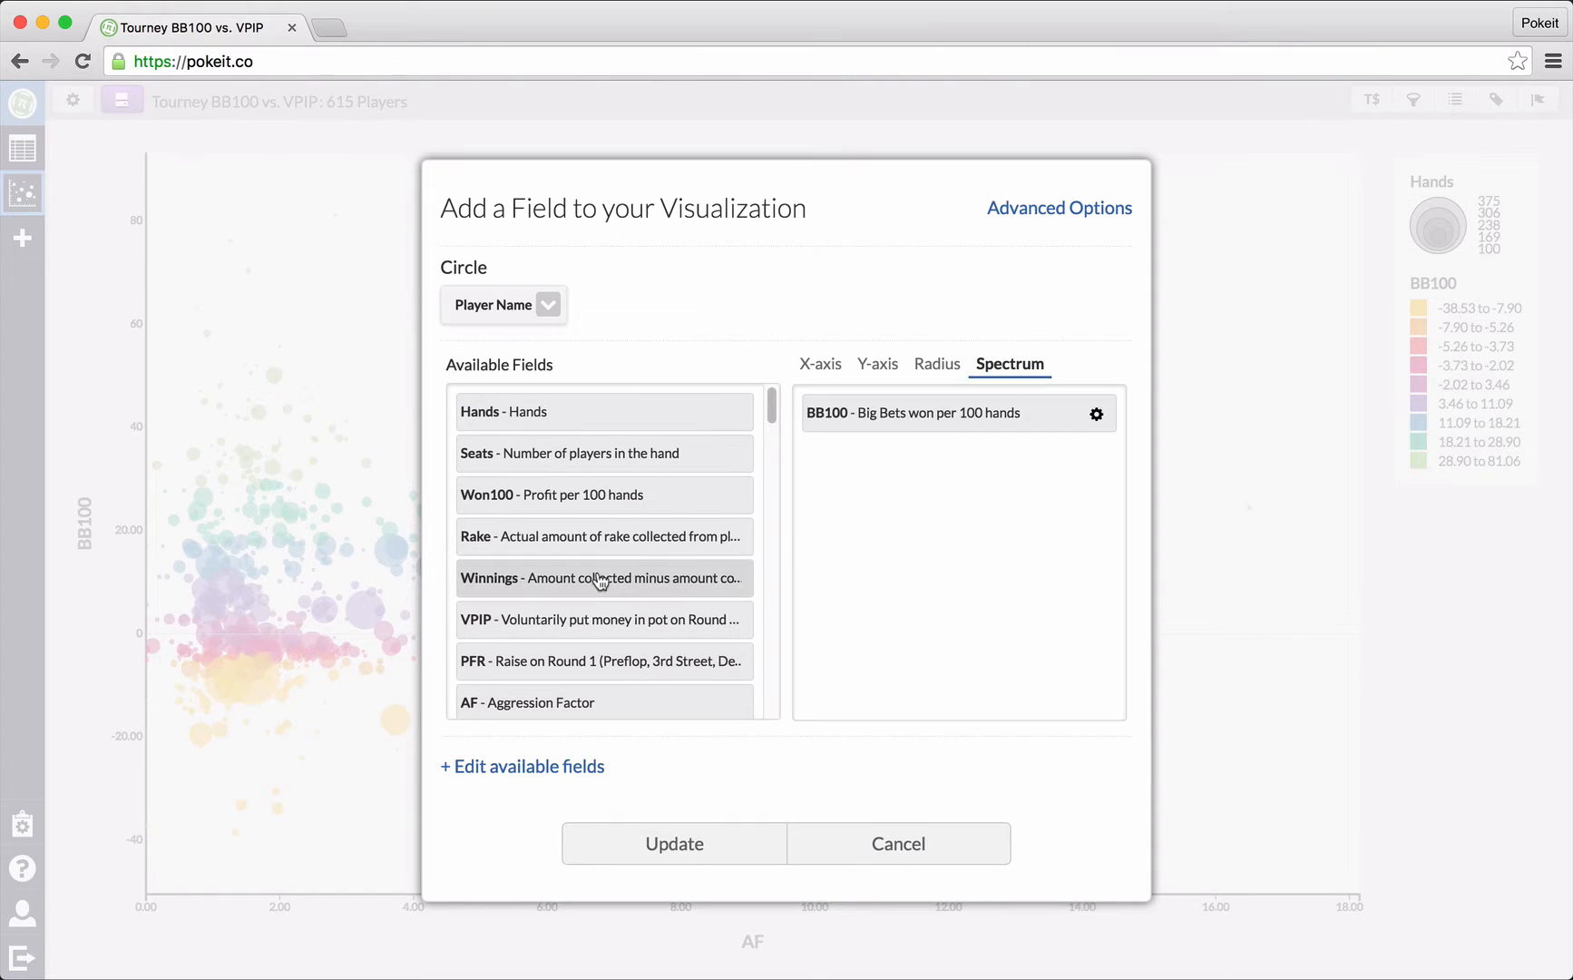
left_click_drag(948, 583, 973, 462)
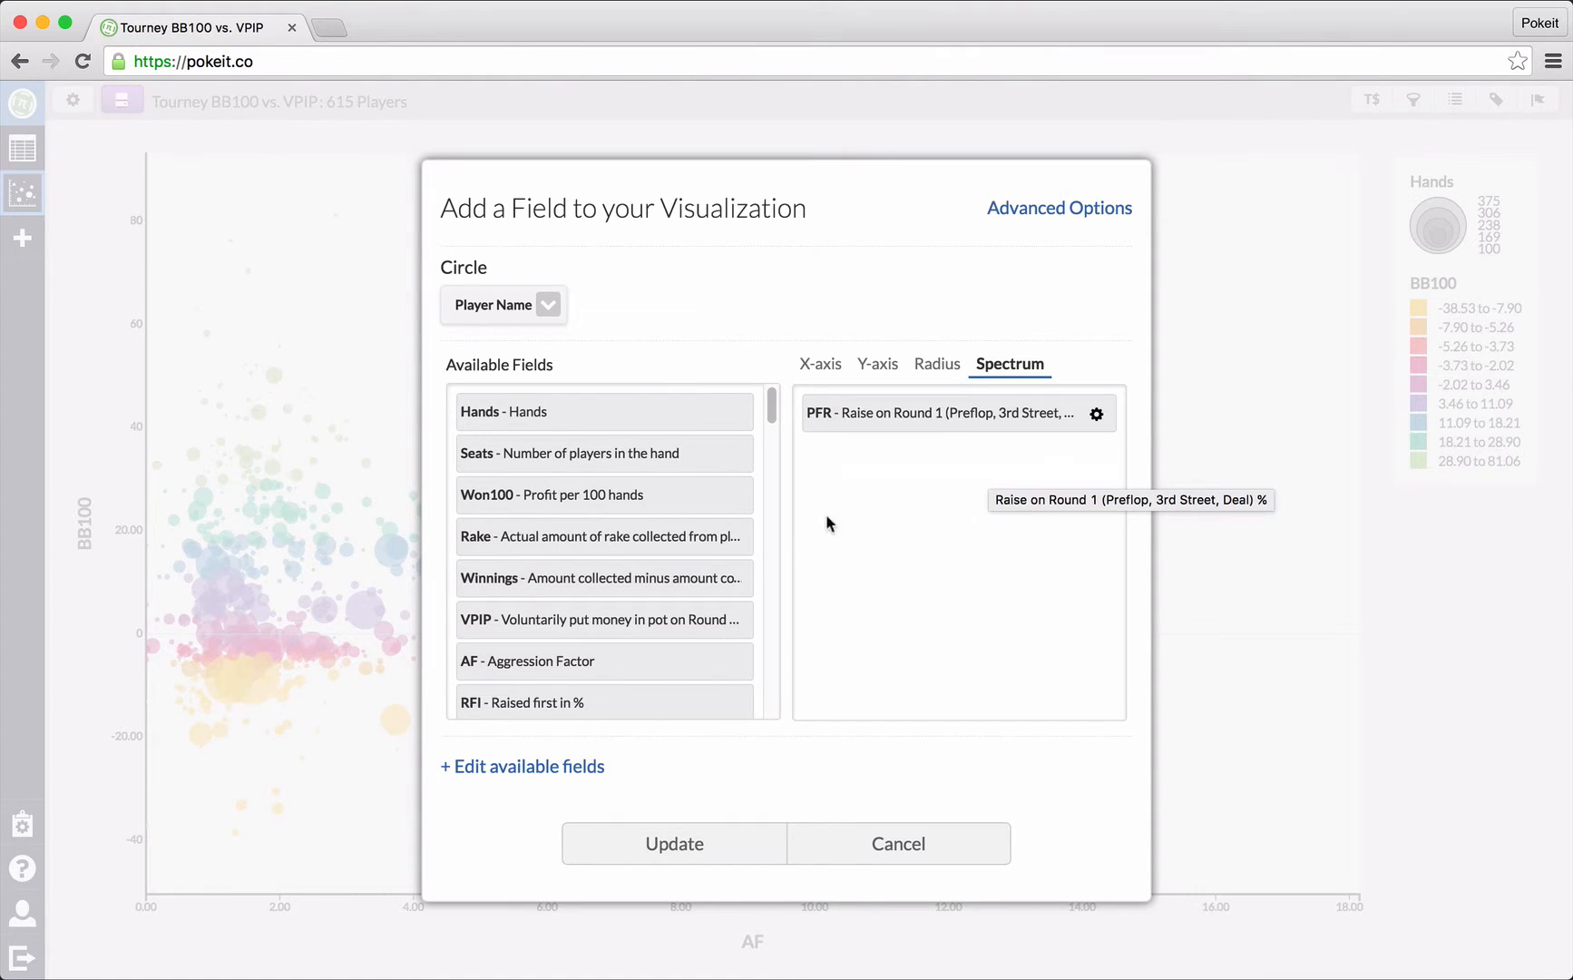
left_click(651, 856)
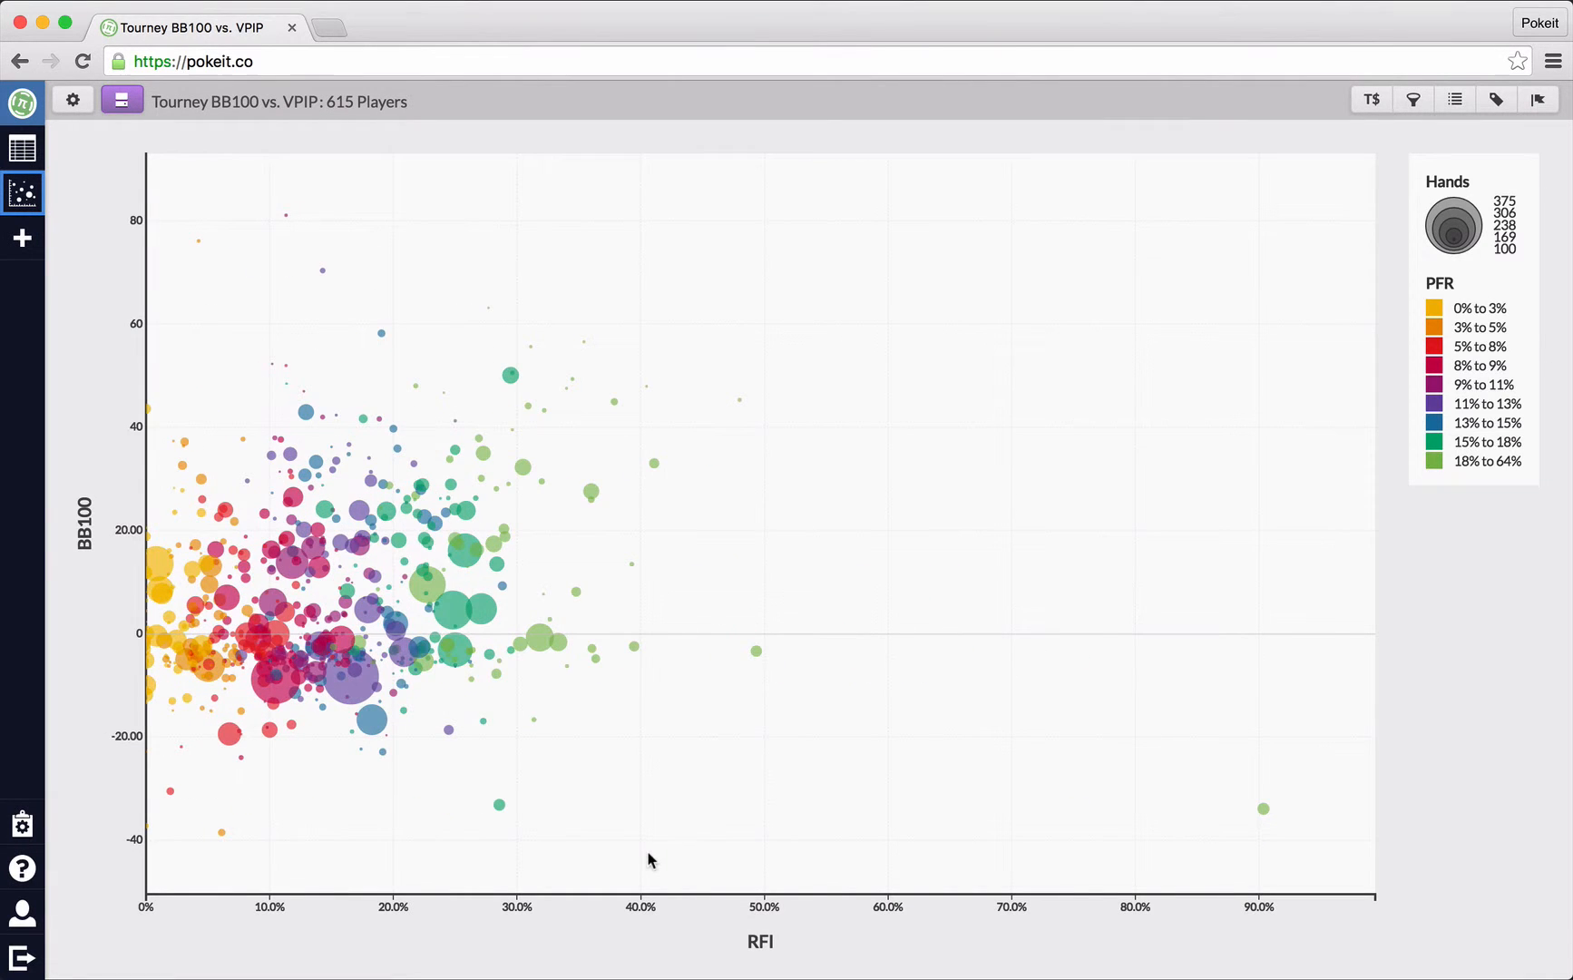
- Zoom into the scatter chart's dense cluster and examine individual players' RFI, BB100, Hands and PFR values
scroll(325, 637, "up", 2)
scroll(324, 640, "up", 2)
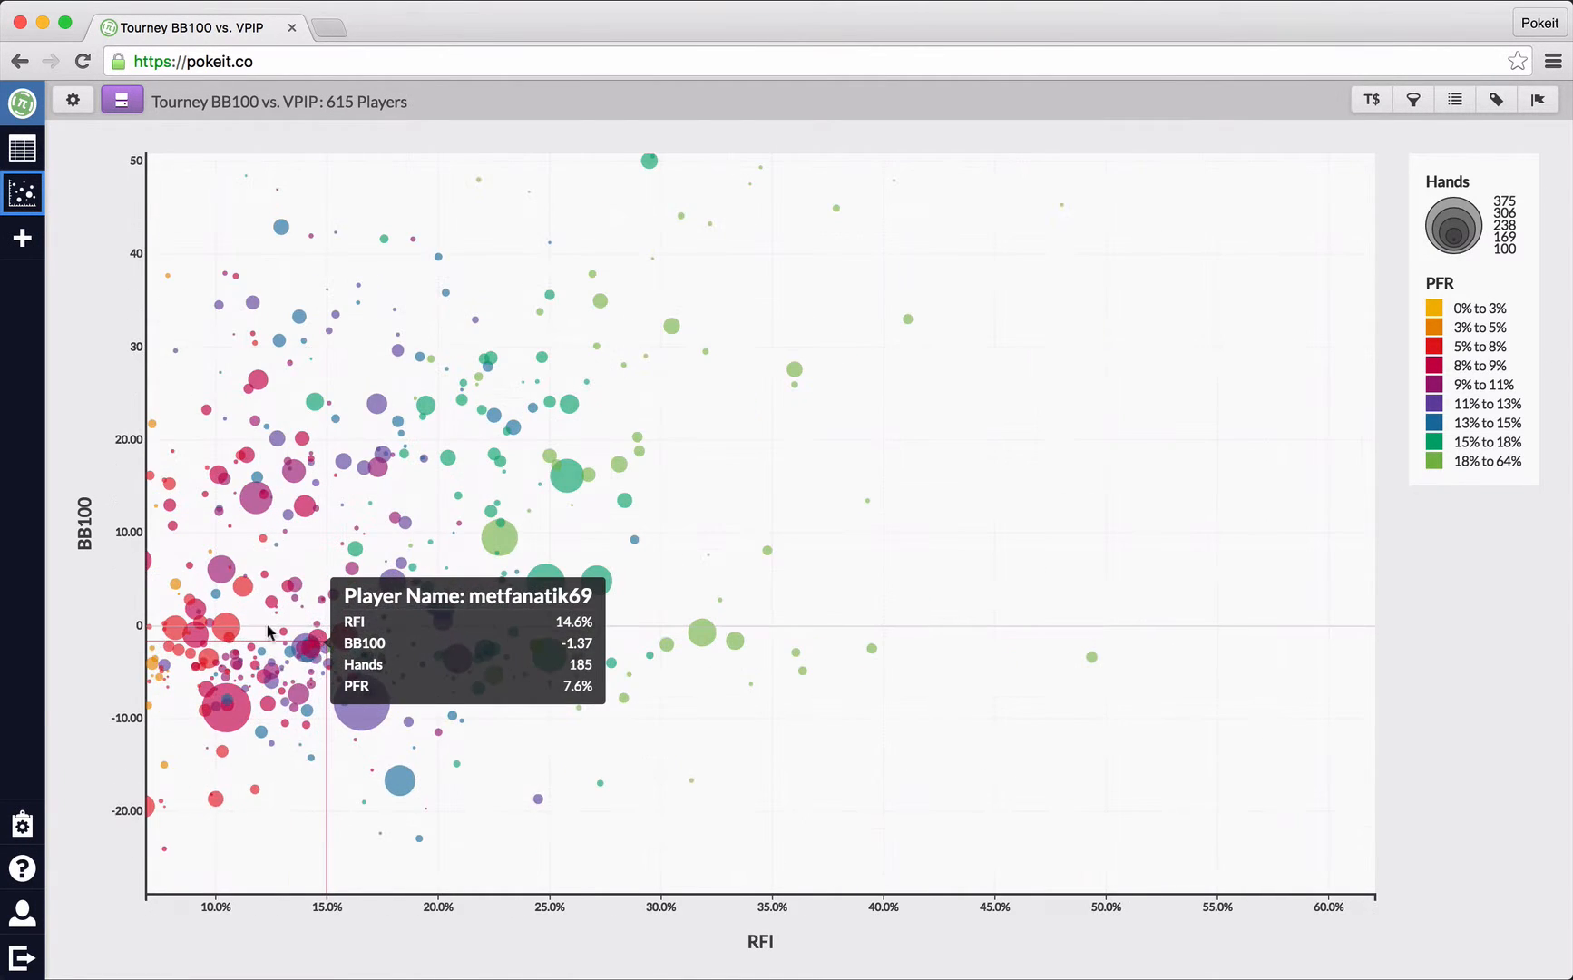
left_click_drag(243, 632, 659, 579)
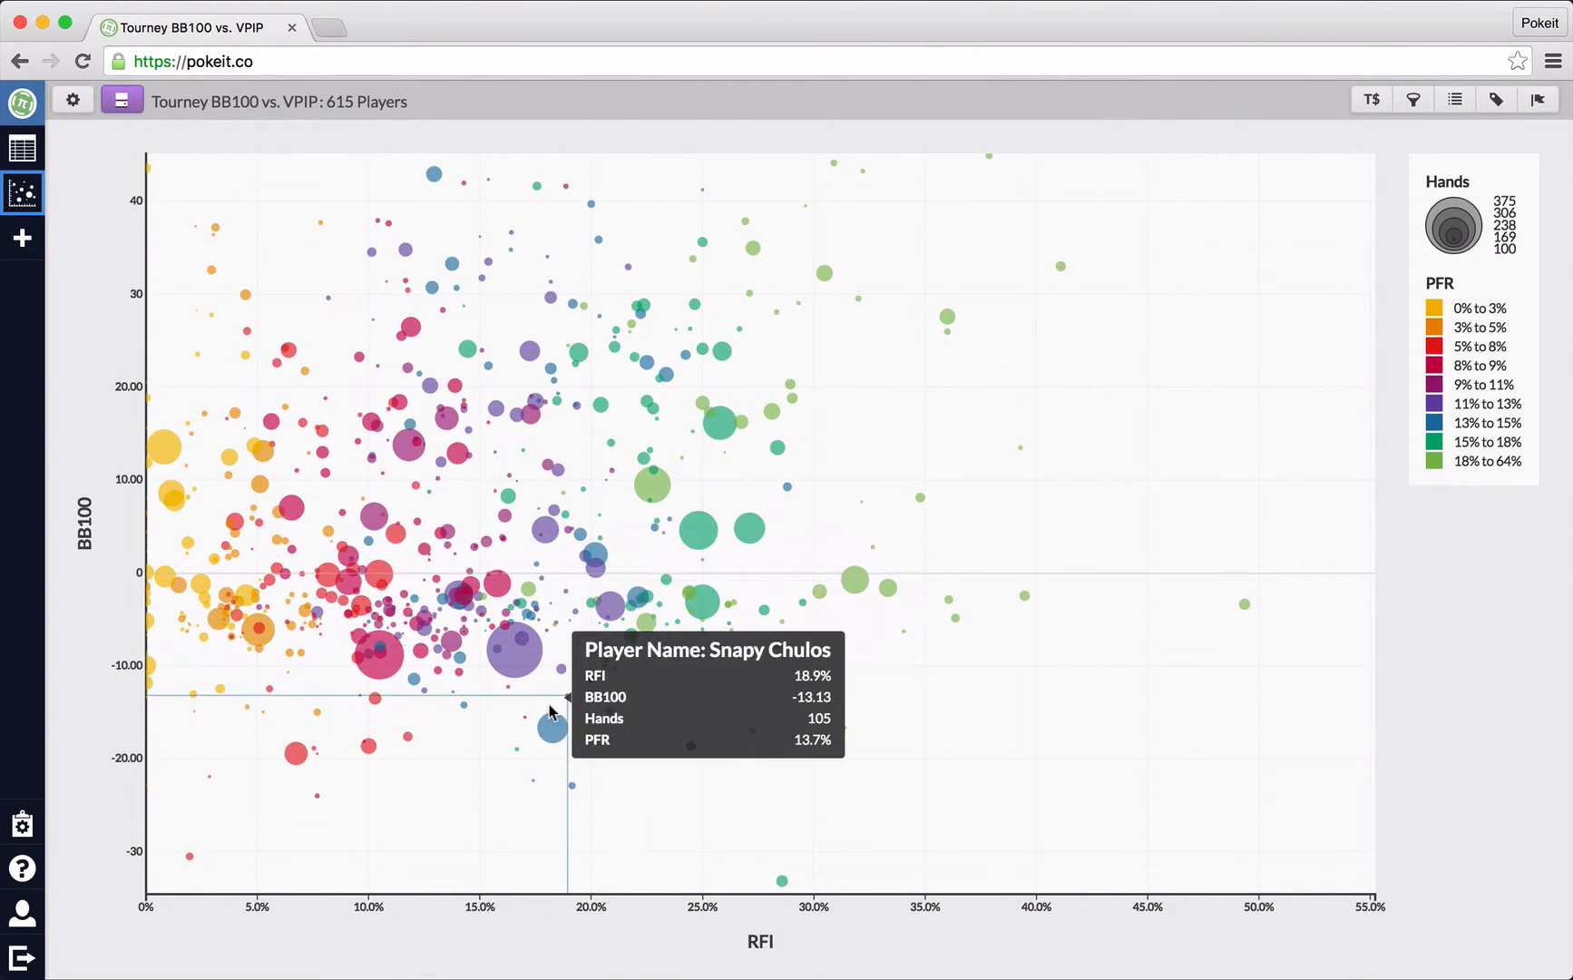
left_click_drag(437, 604, 558, 575)
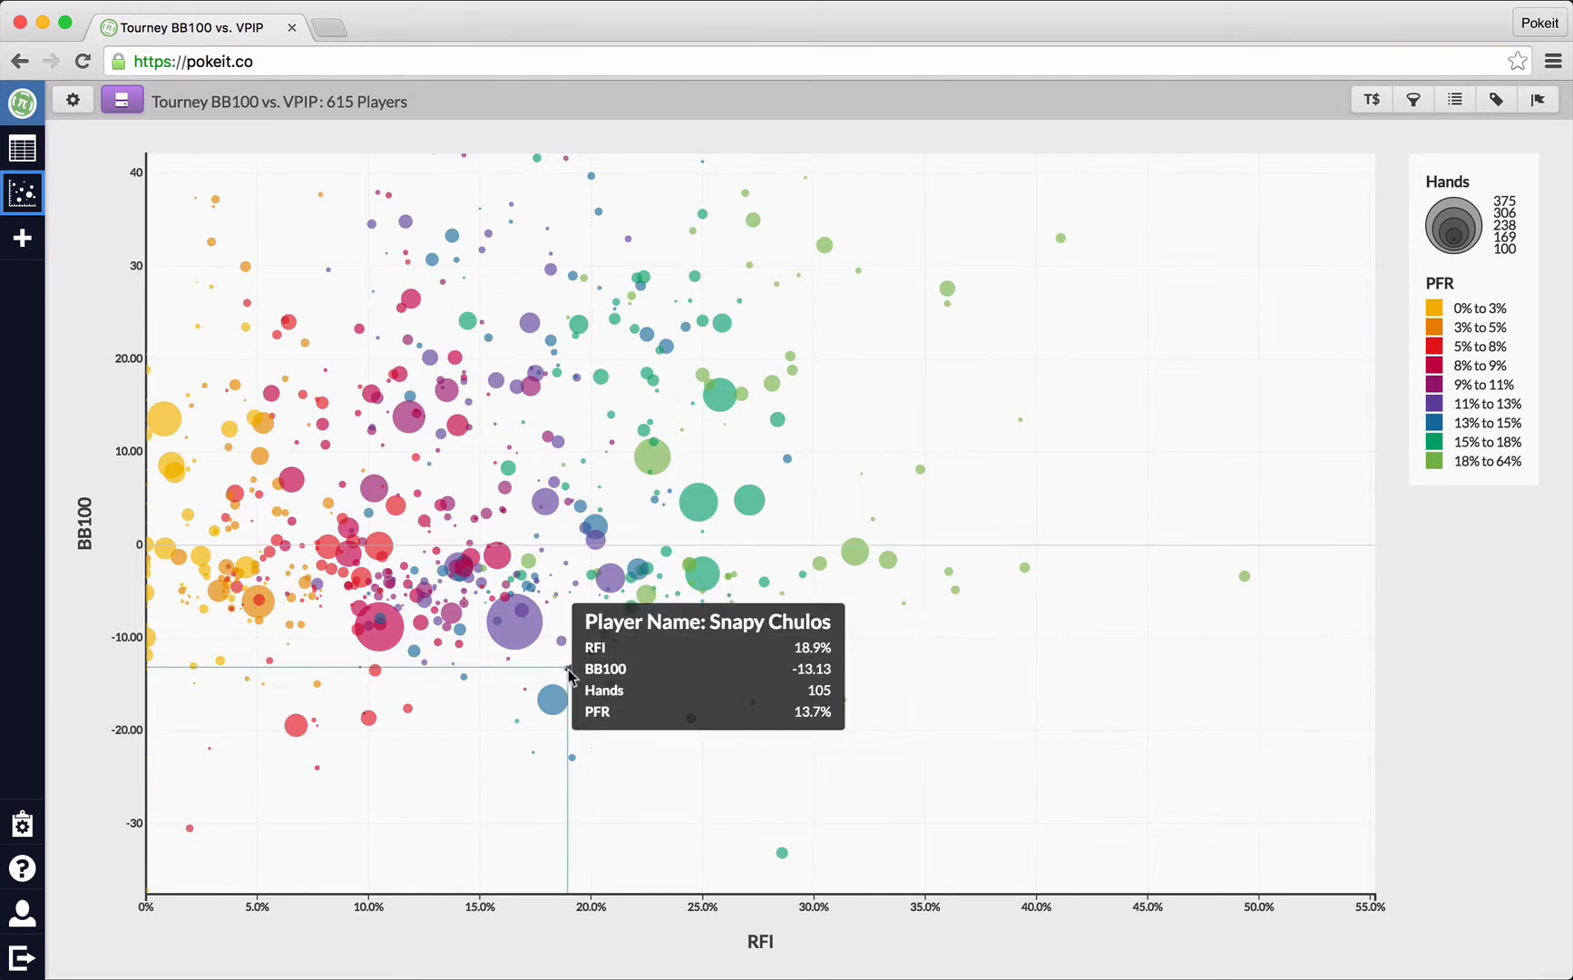
mouse_move(517, 634)
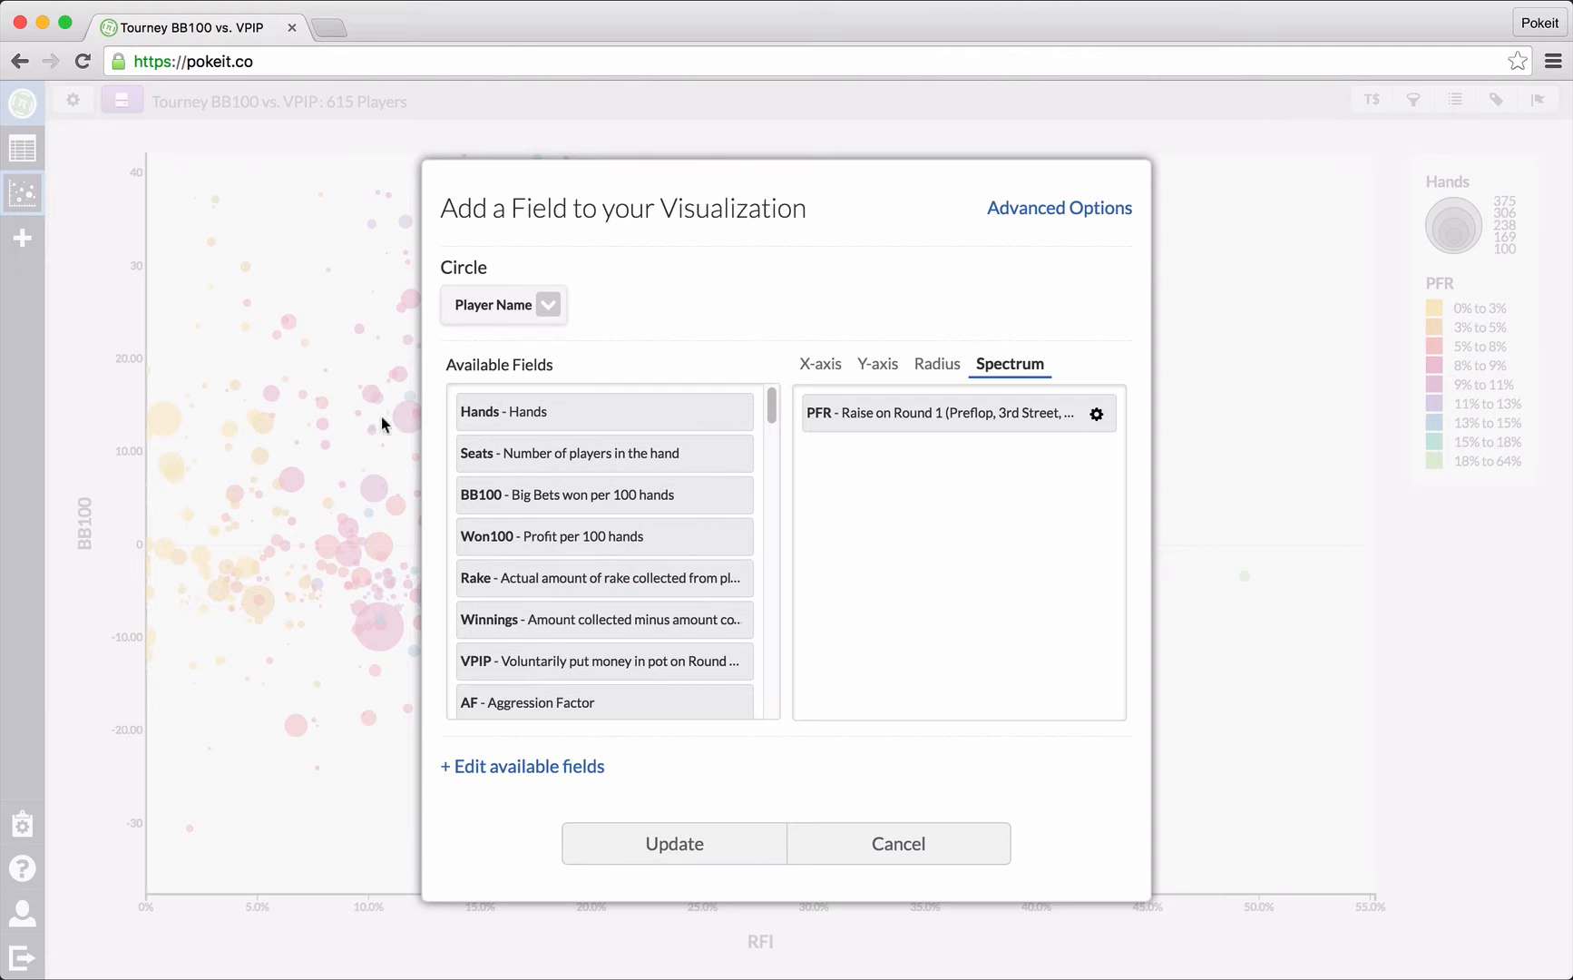
- Change the scatter chart's Circle field to Position and update the visualization
left_click(504, 308)
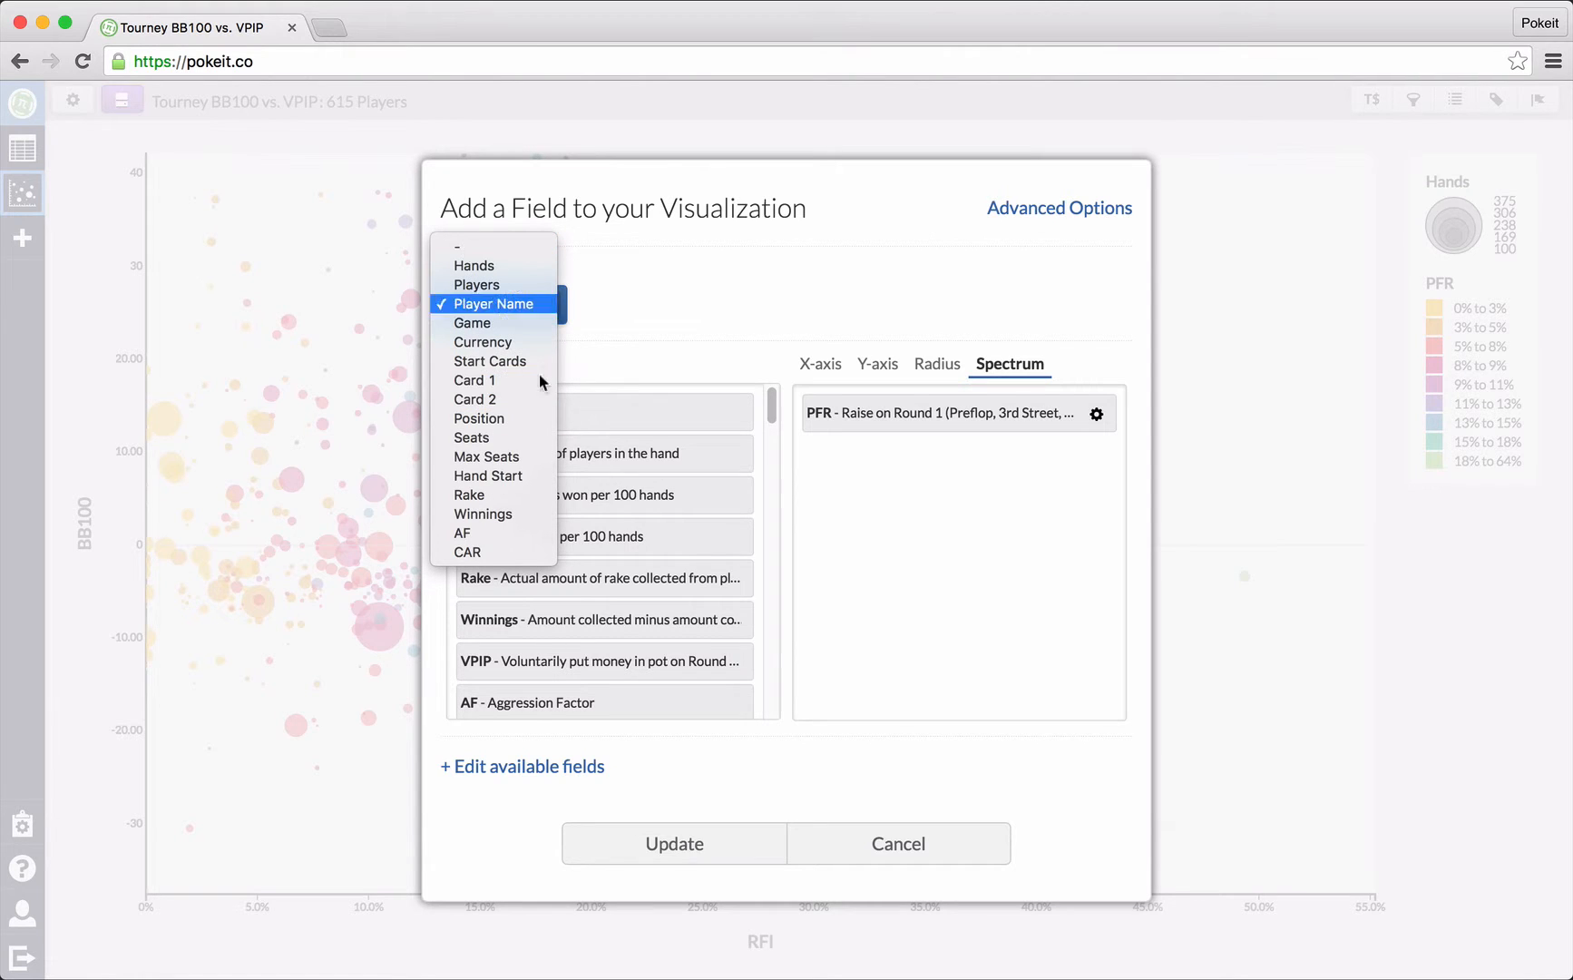
left_click(493, 423)
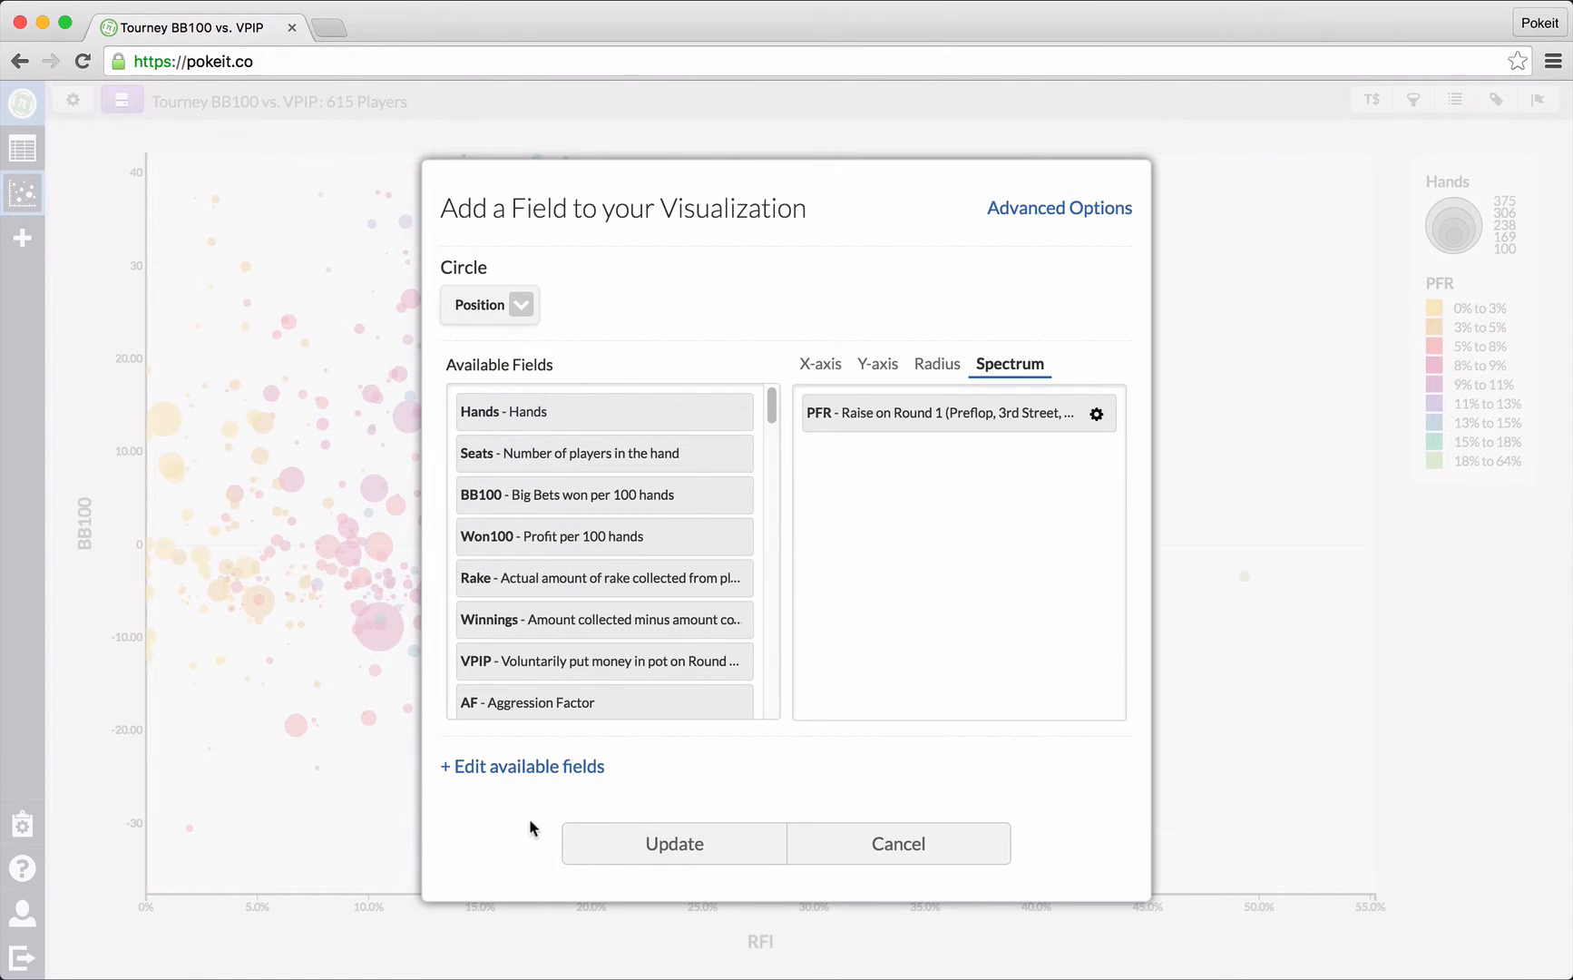
left_click(614, 844)
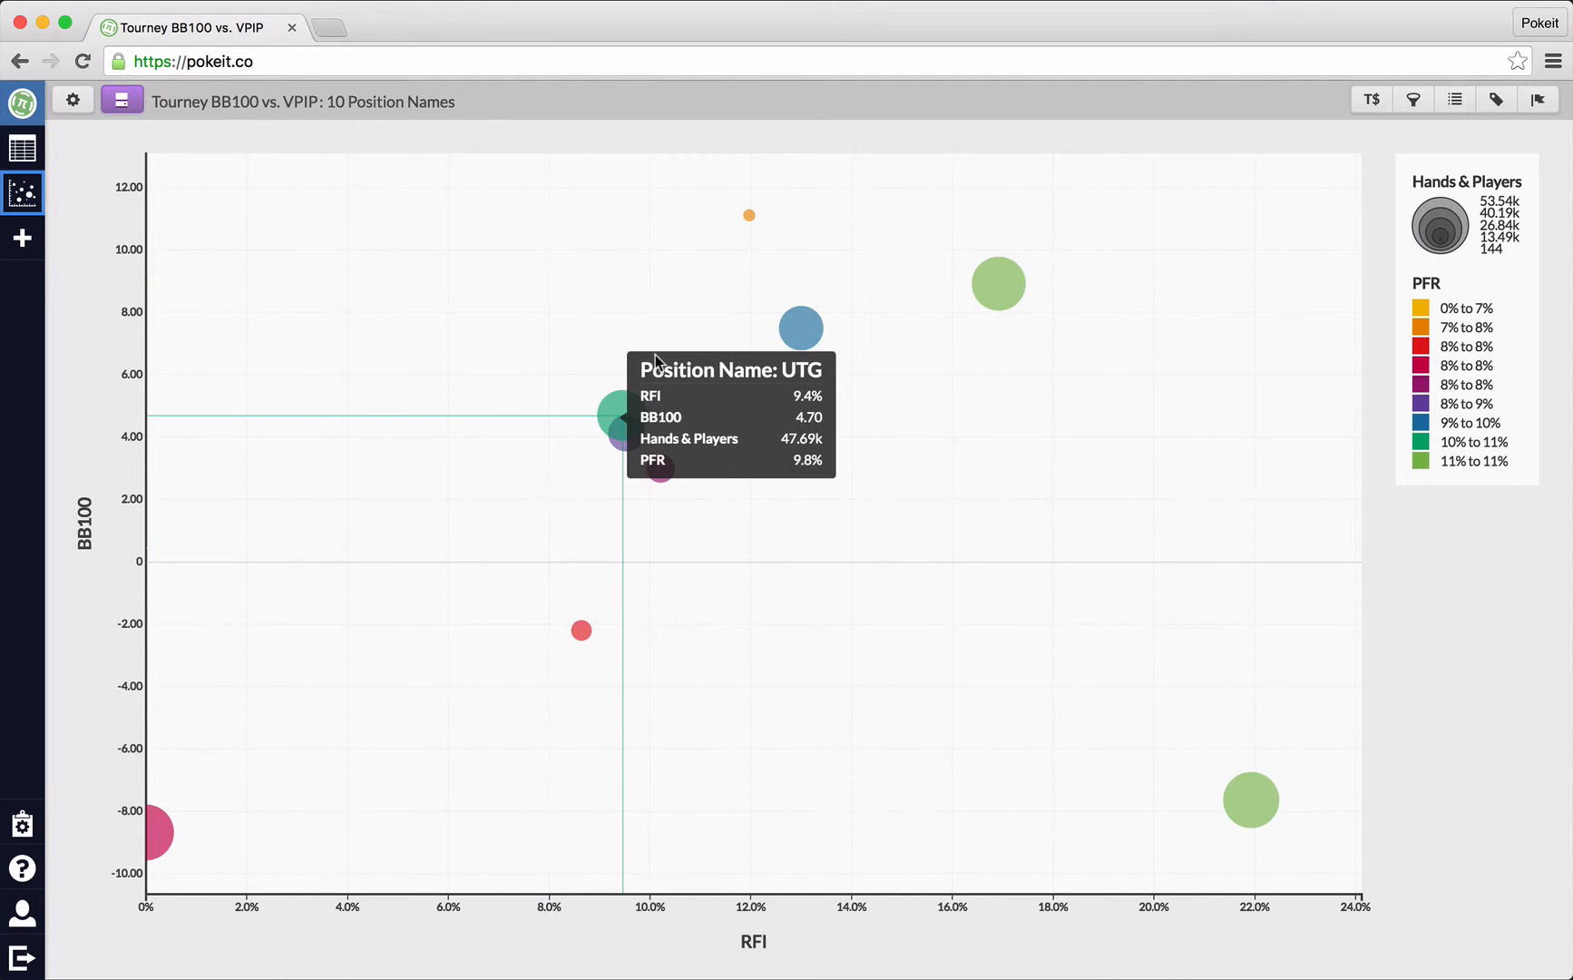
- Examine the RFI, BB100, Hands & Players and PFR details of individual position circles on the chart
mouse_move(739, 233)
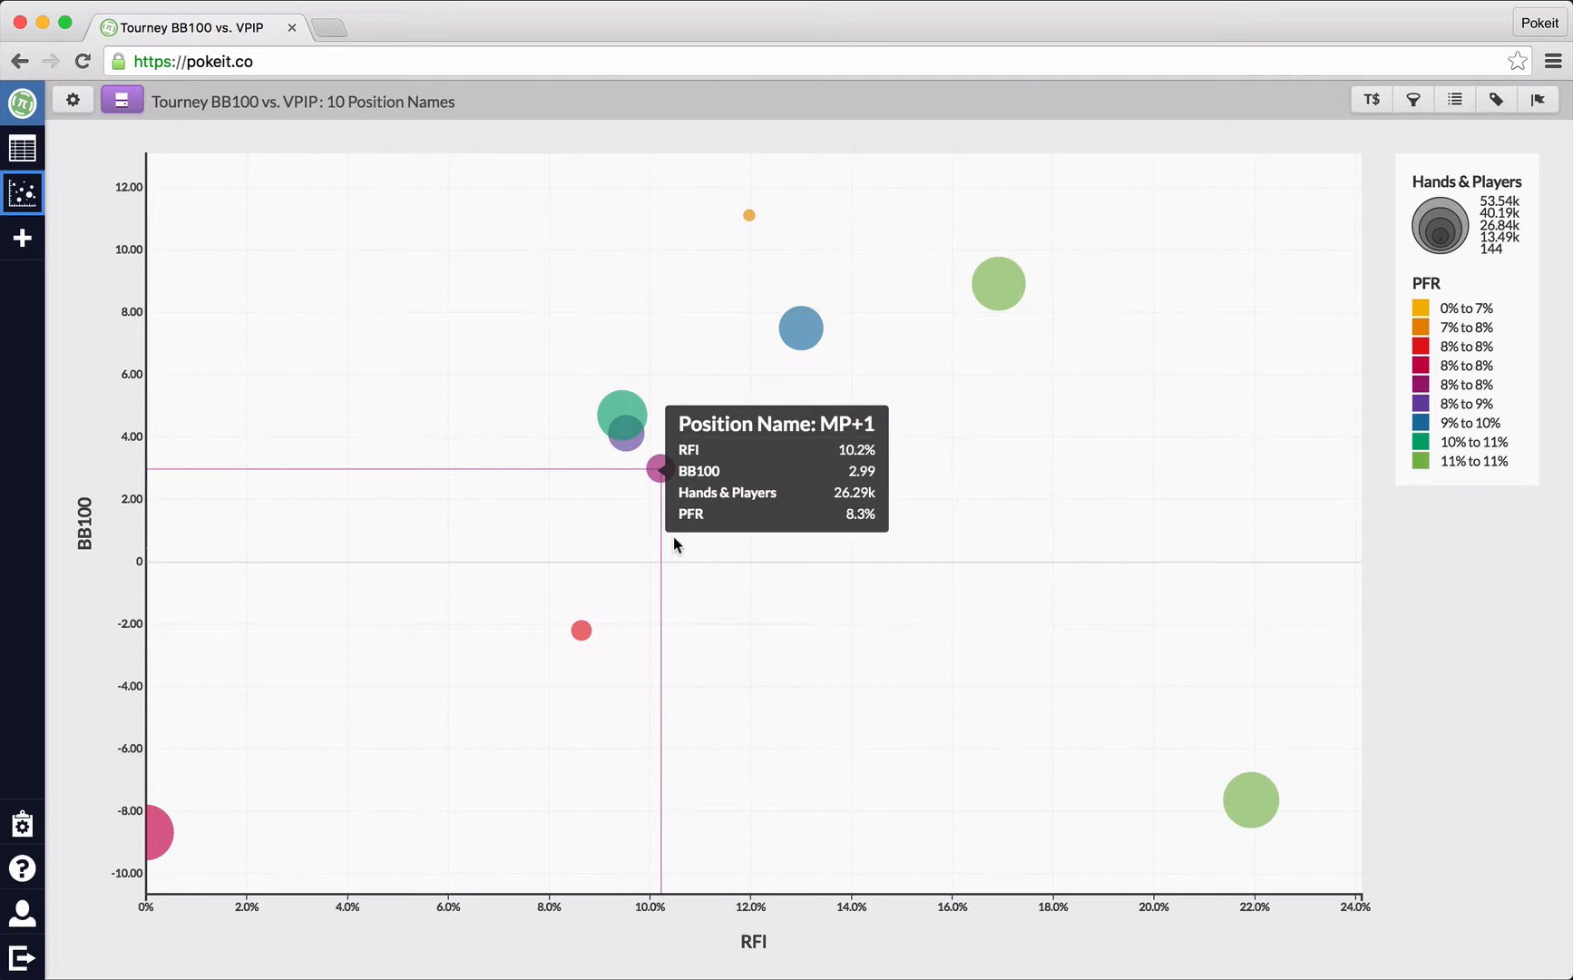
mouse_move(776, 340)
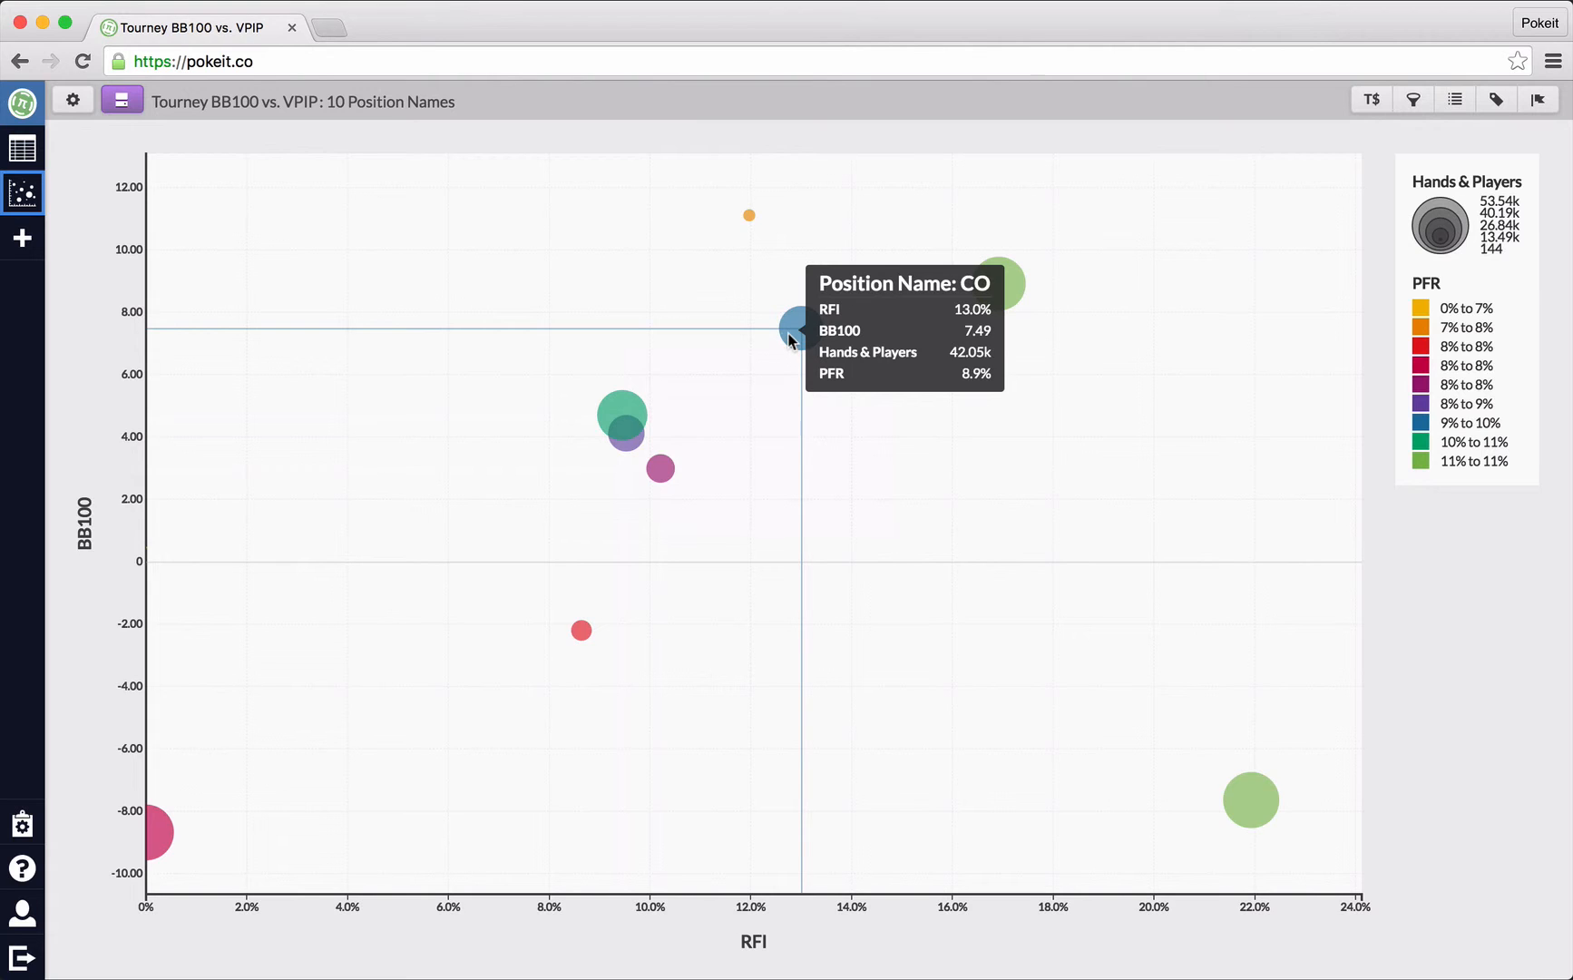
mouse_move(645, 397)
mouse_move(622, 451)
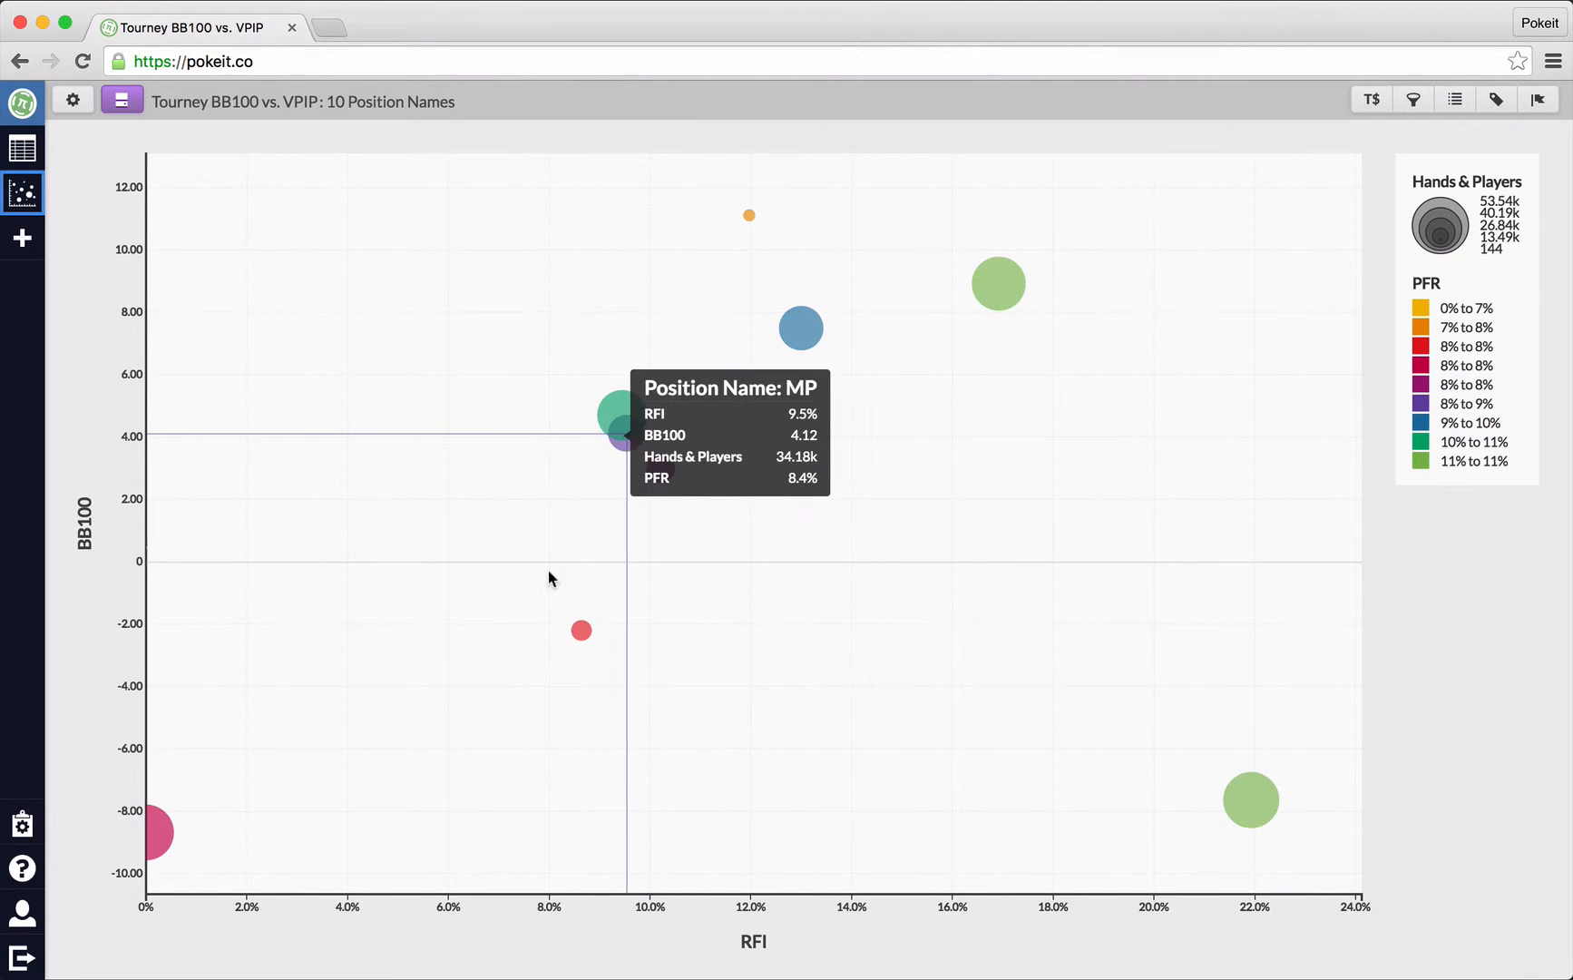
mouse_move(572, 632)
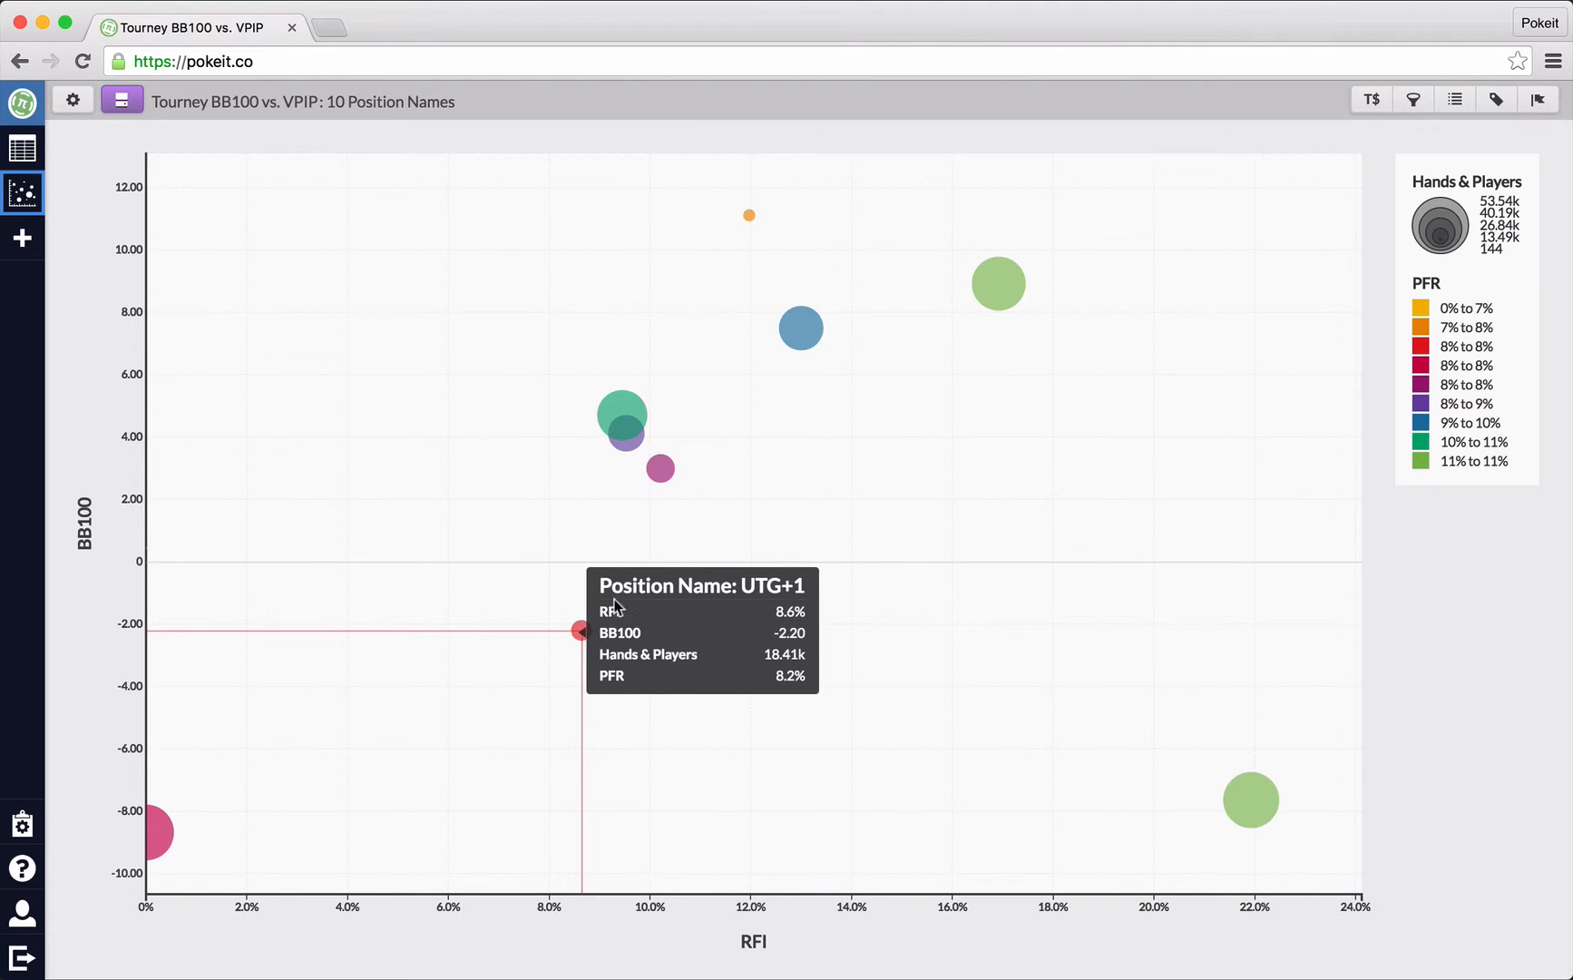
- Open the Hands Graph sample visualization from the dashboard and bring up its add-field dialog
left_click(23, 240)
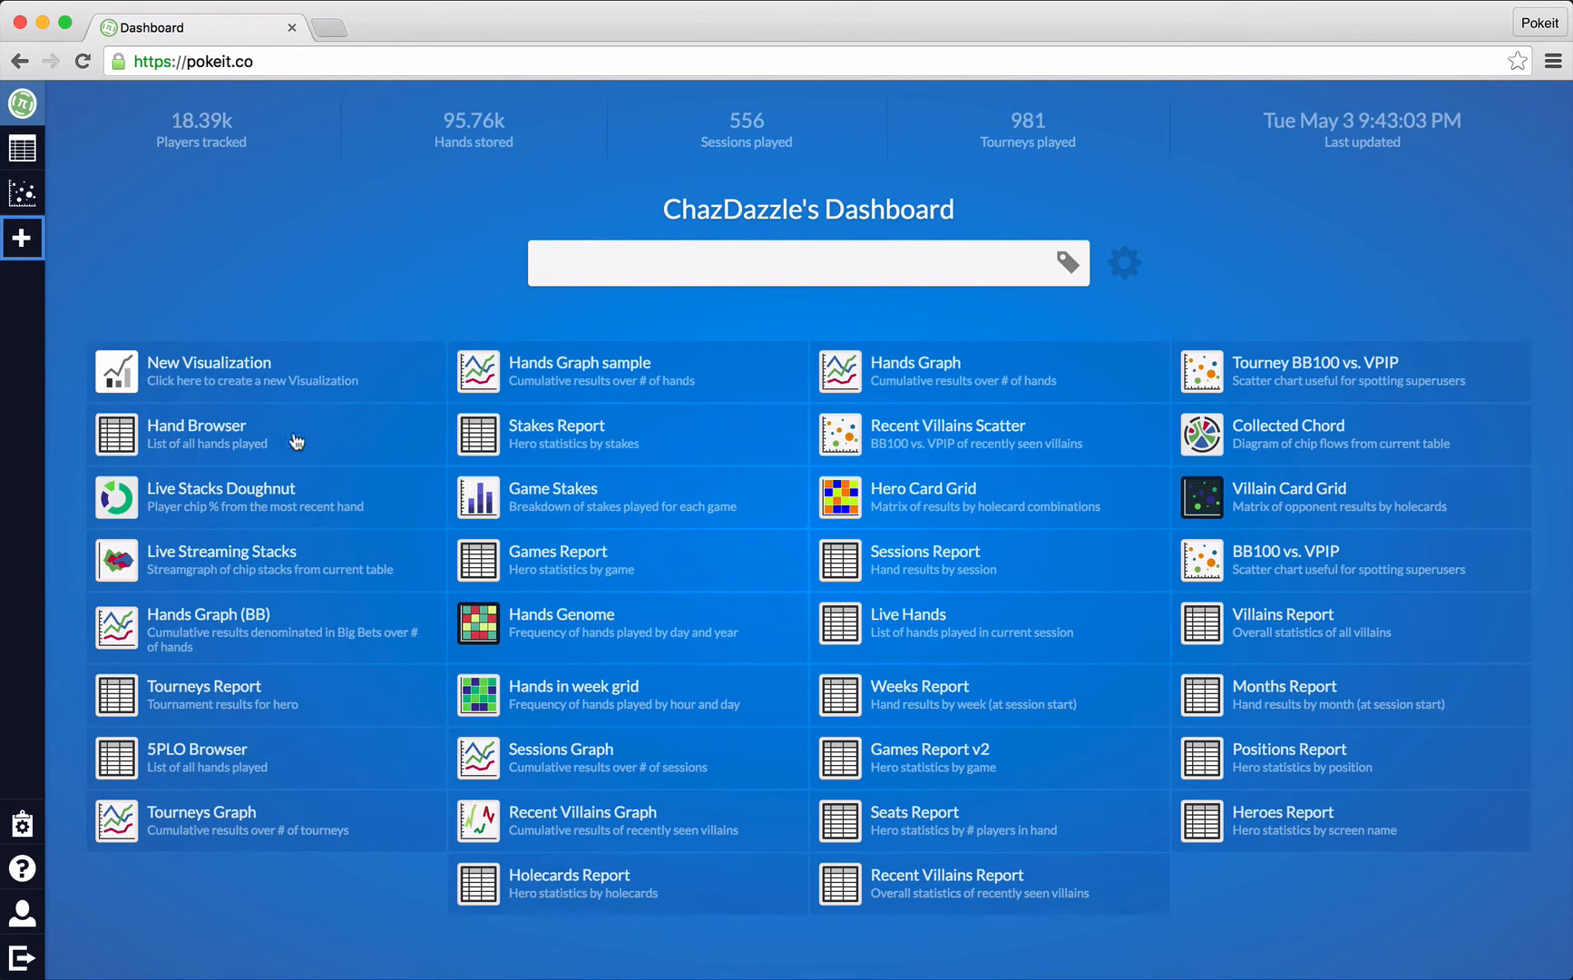
left_click(637, 389)
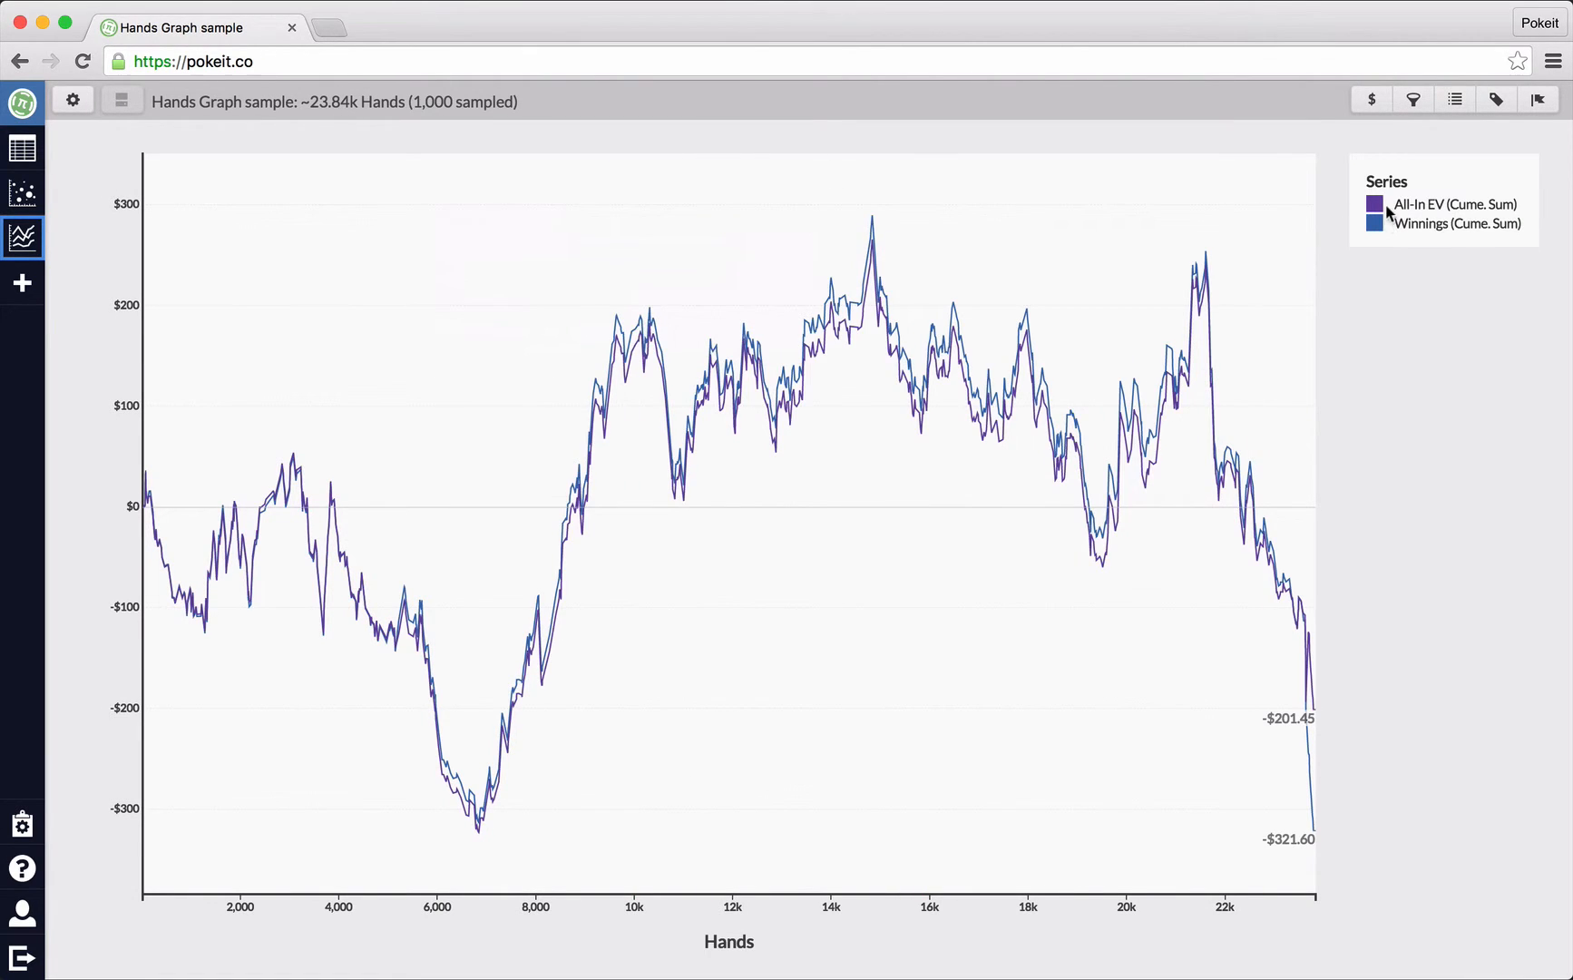
left_click(1453, 105)
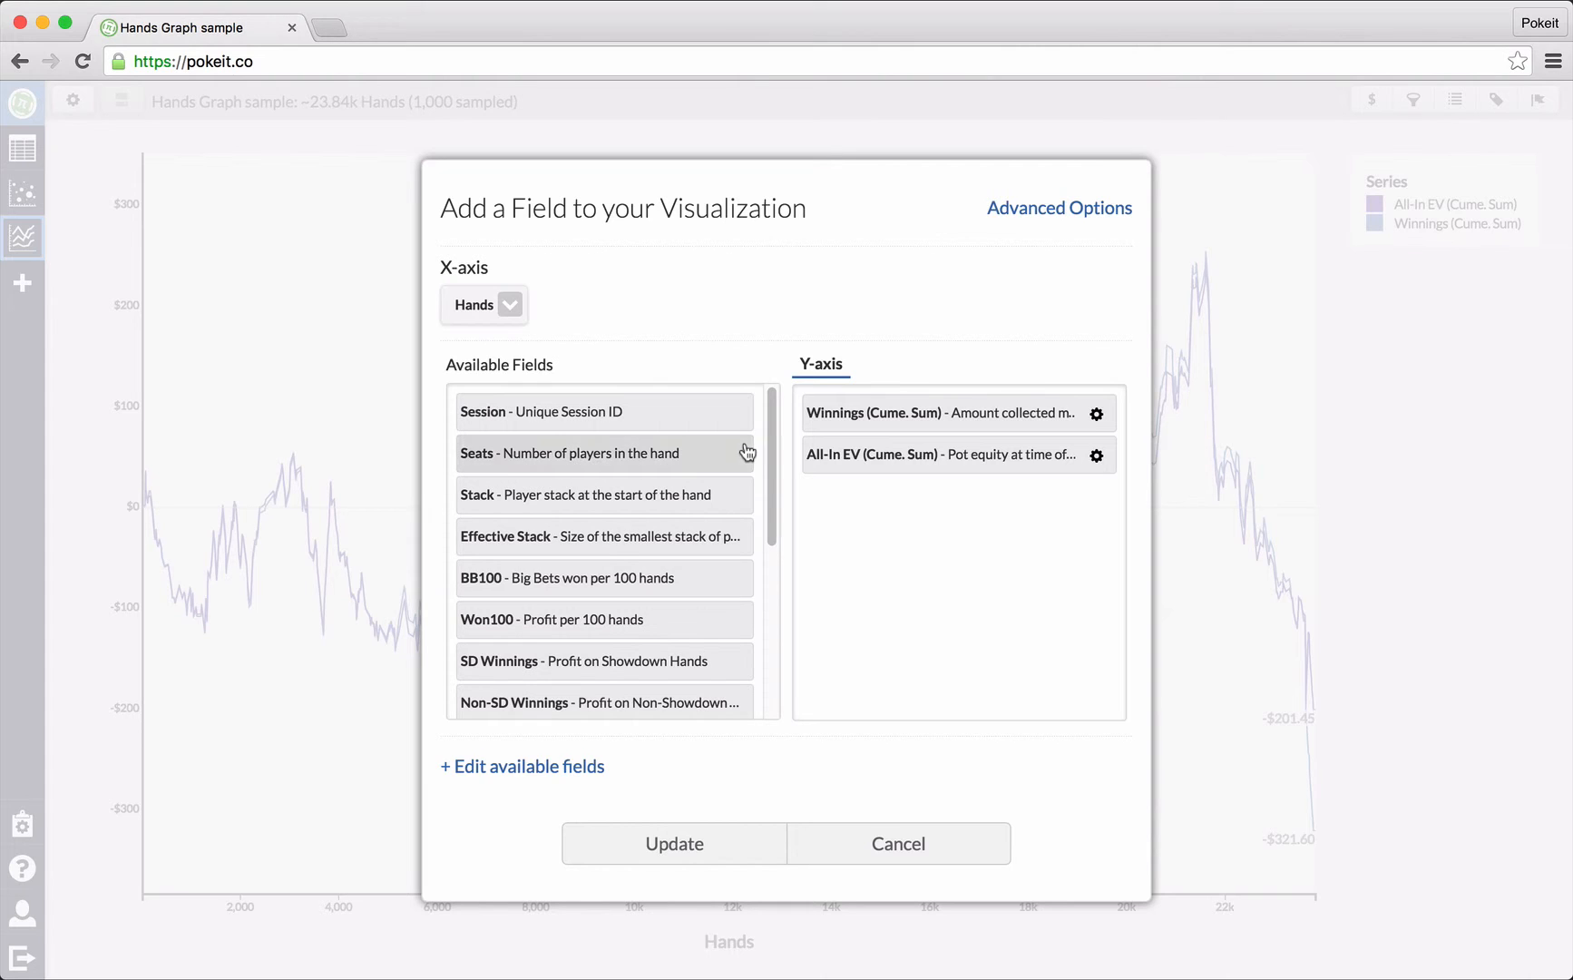
- Add SD Winnings and Non-SD Winnings to the Hands Graph sample's Y-axis fields and update the graph
scroll(775, 439, "down", 1)
scroll(779, 435, "up", 1)
scroll(778, 445, "down", 1)
scroll(778, 447, "down", 1)
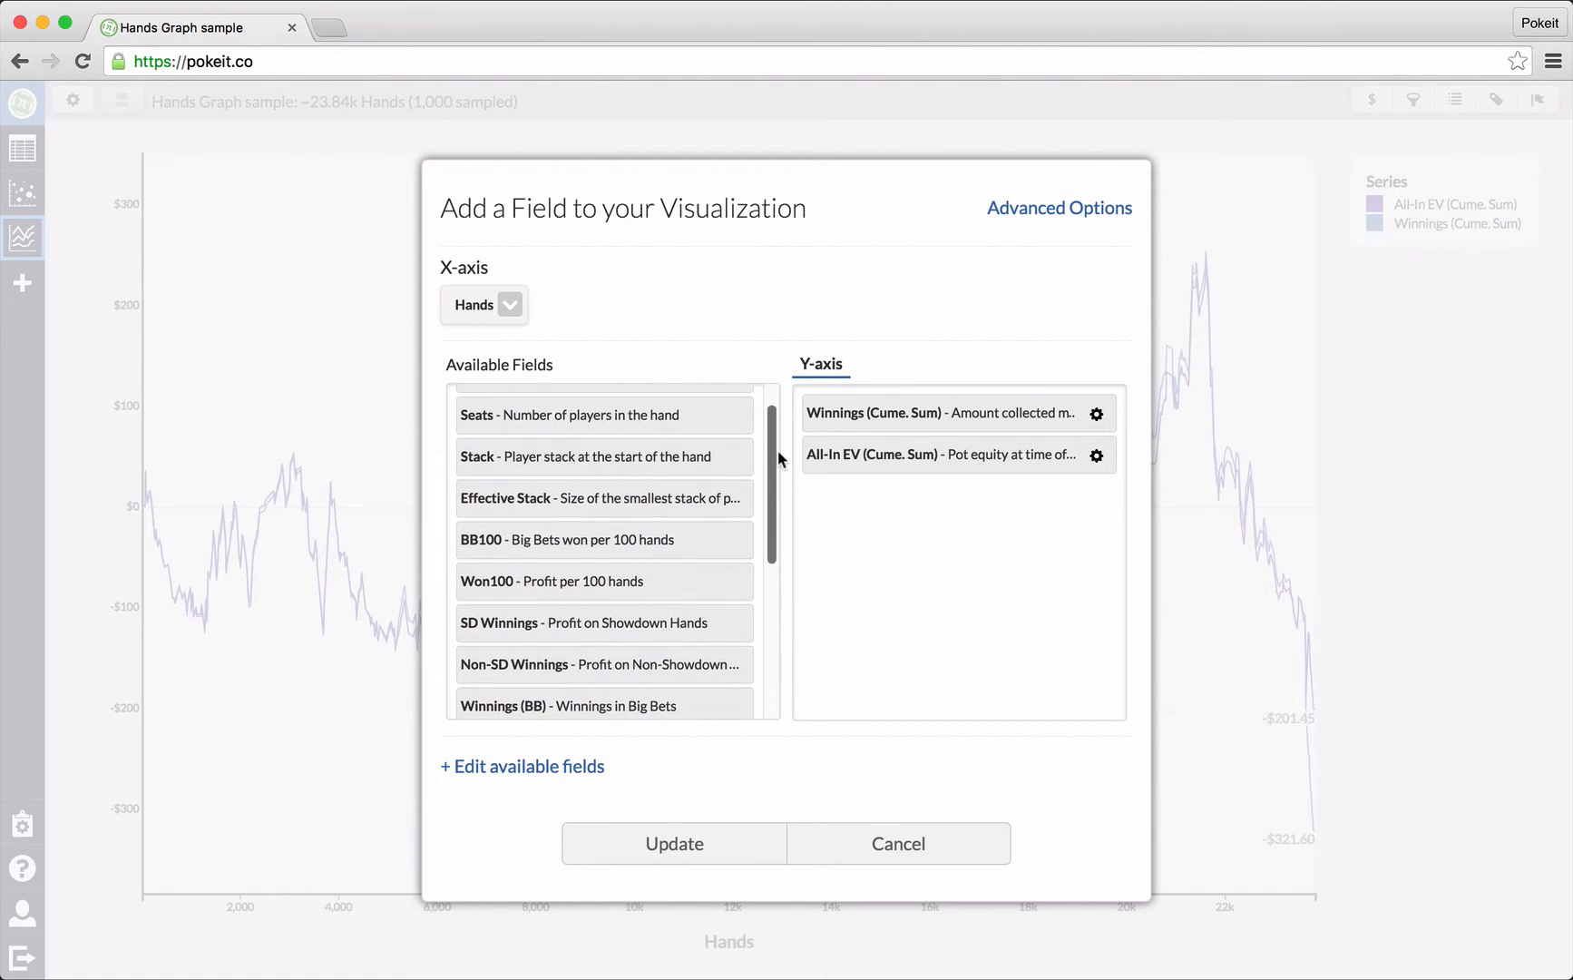
left_click(625, 621)
left_click(589, 620)
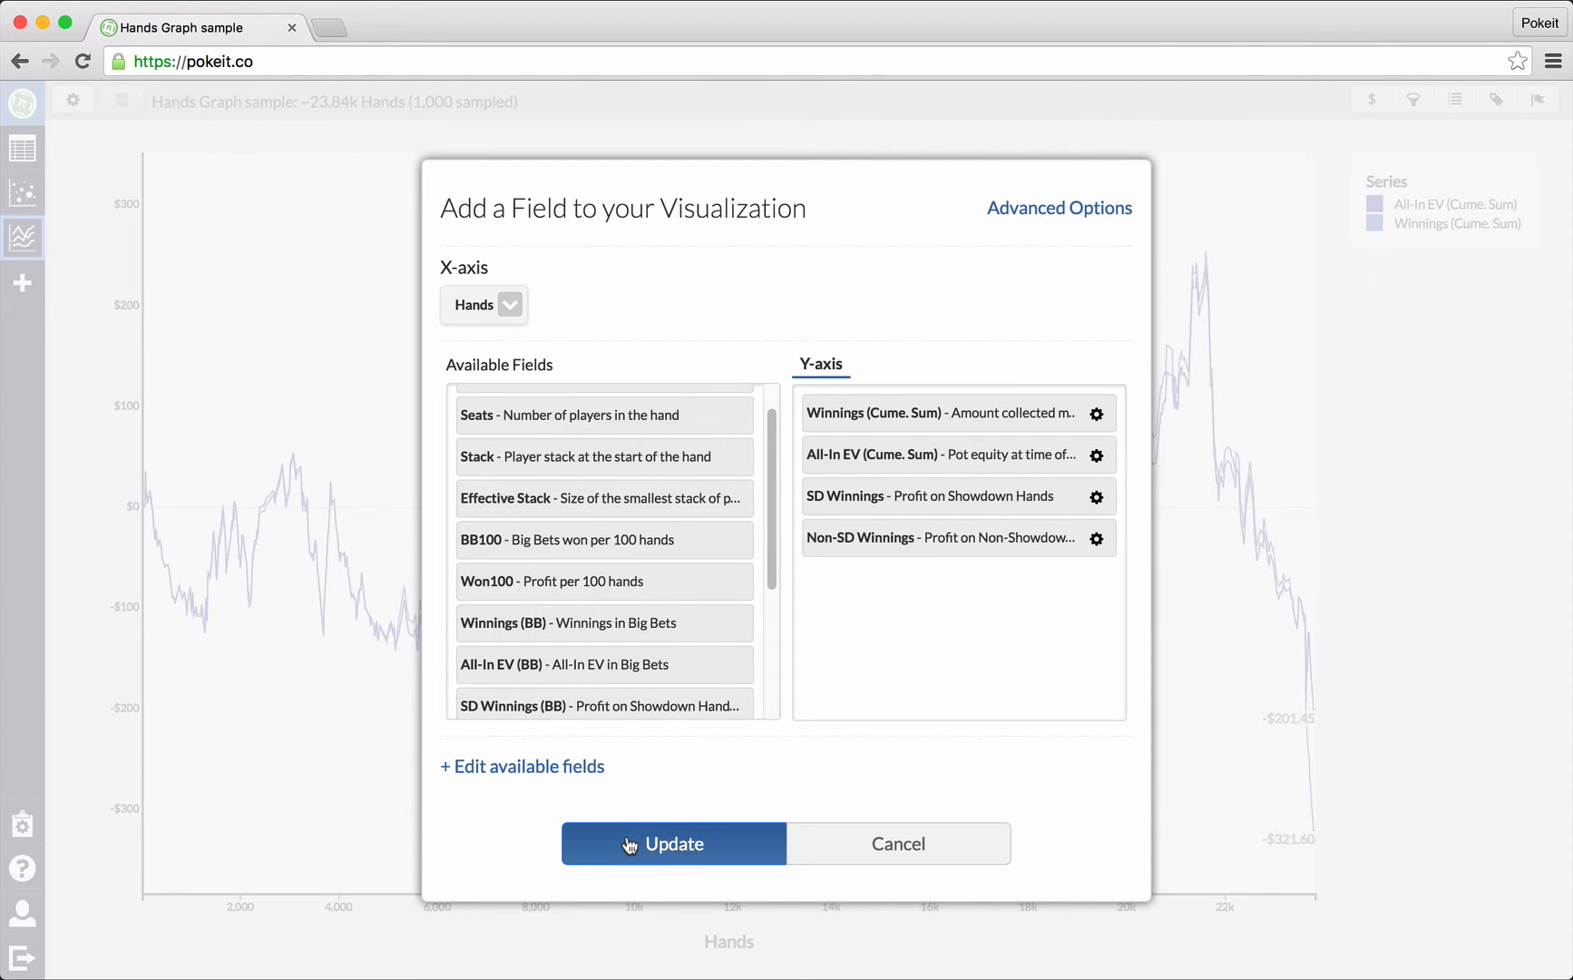
left_click(617, 830)
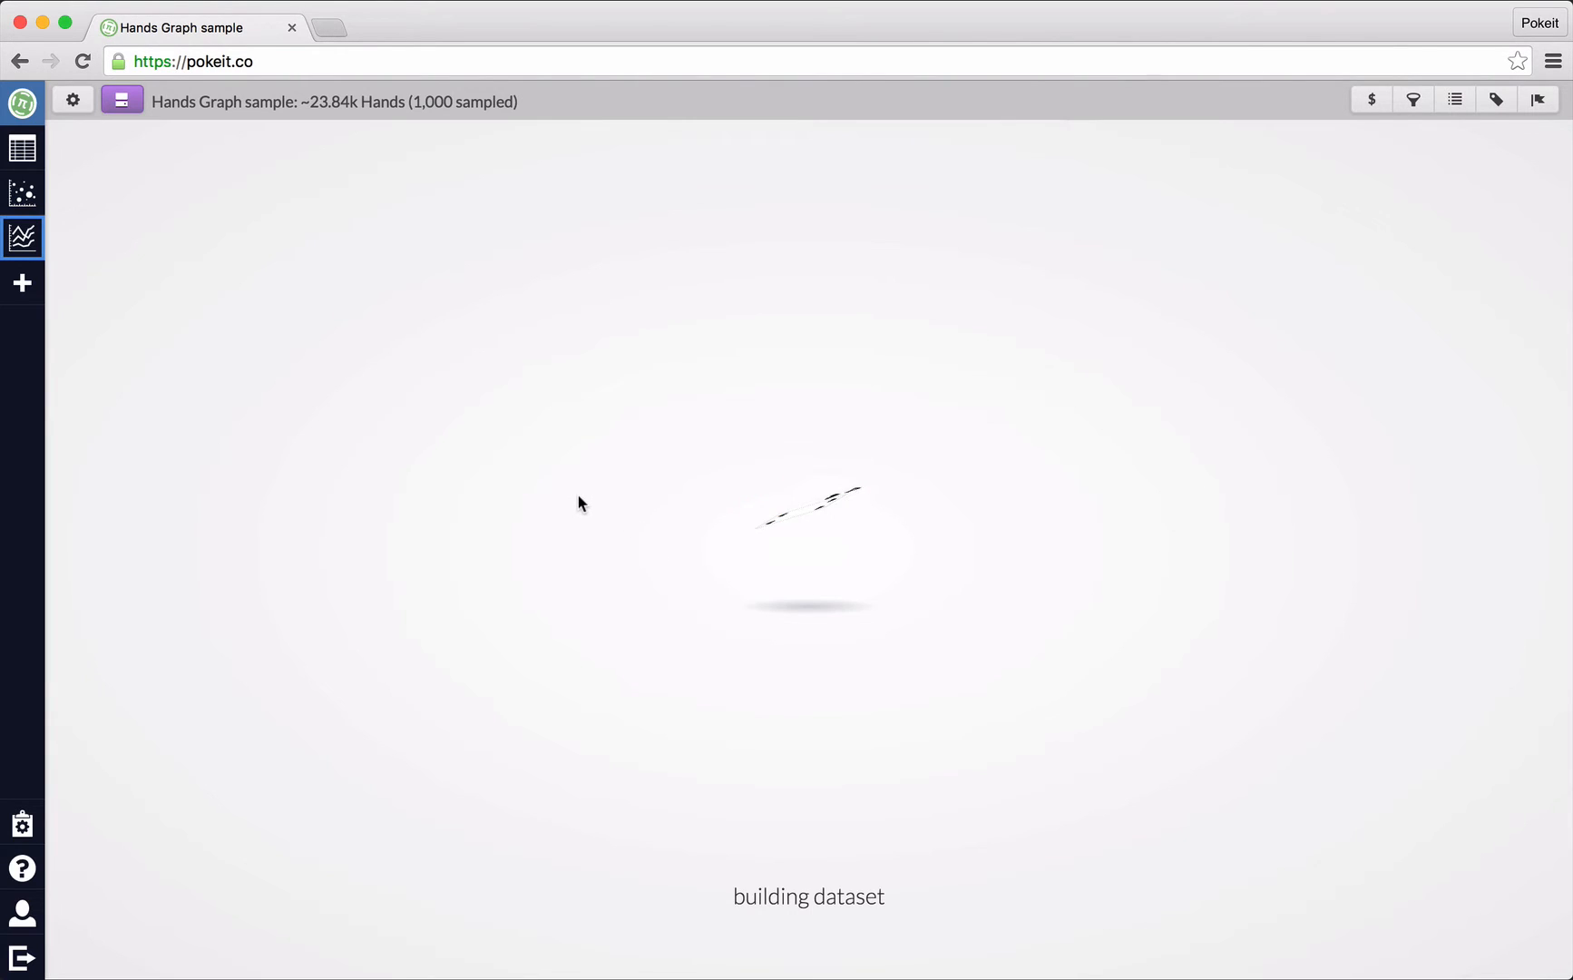